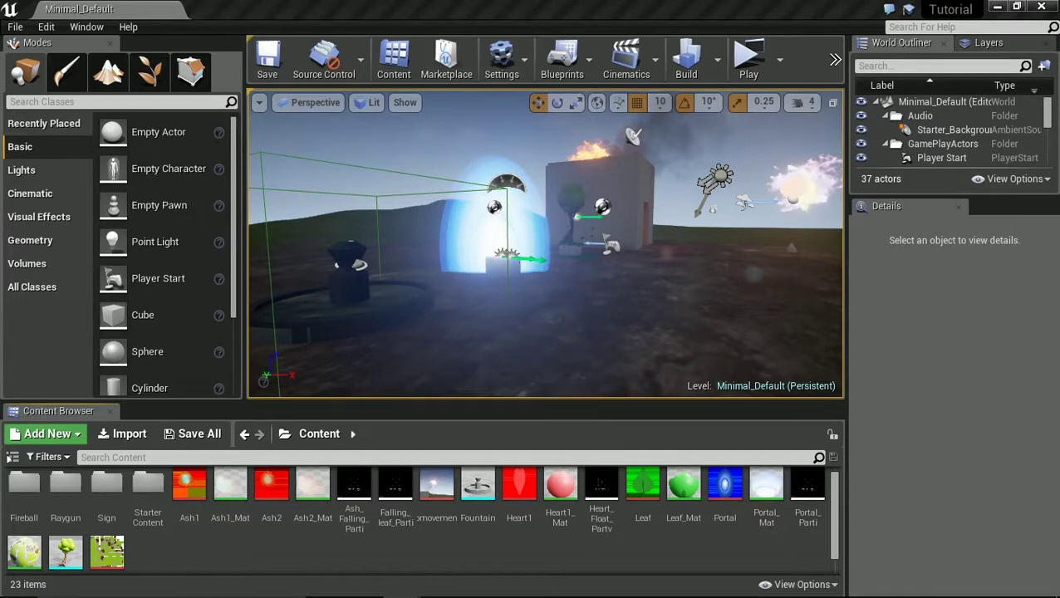
# Create a folder named Neon_sign under Content and open it
pyautogui.rightClick(203, 563)
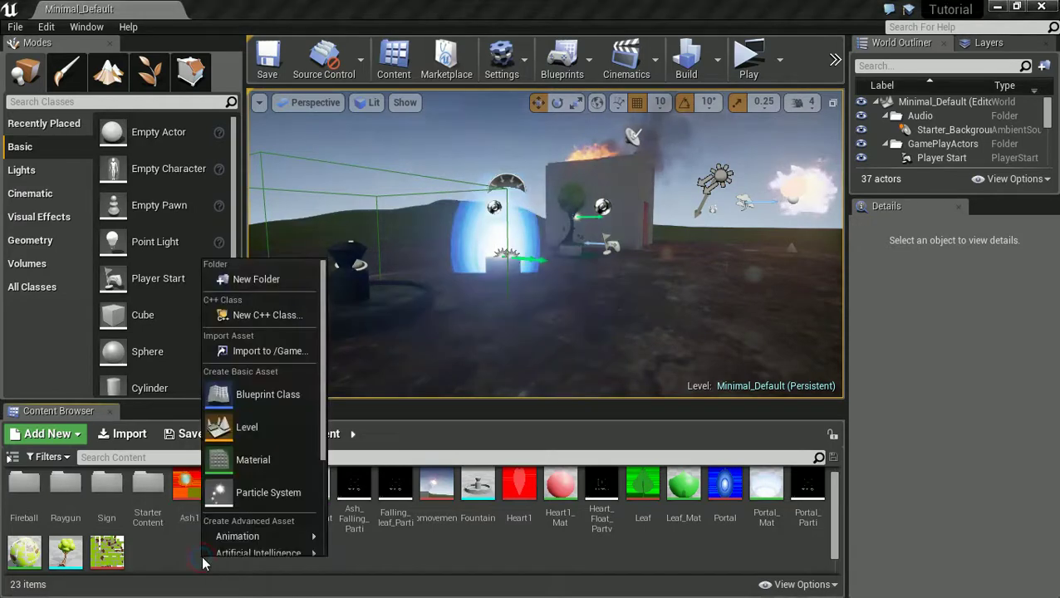
pyautogui.click(278, 277)
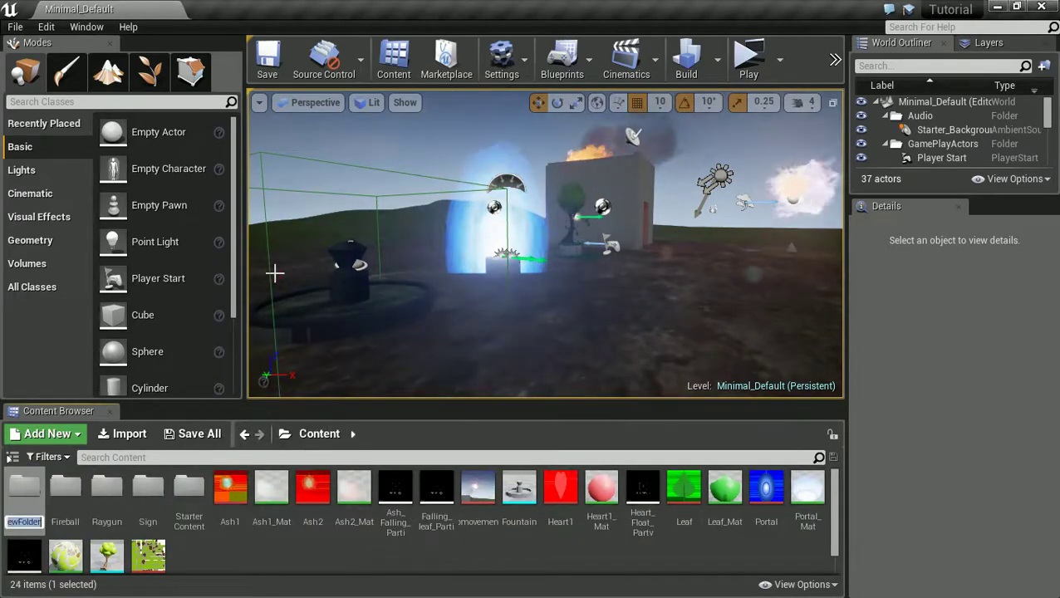
pyautogui.write('Neon')
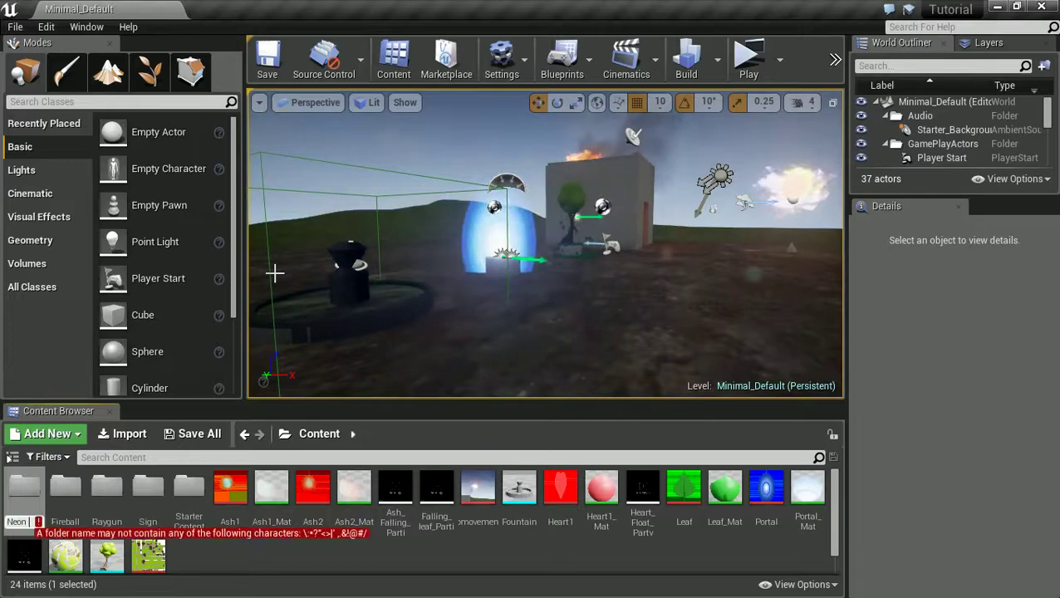
pyautogui.press('BackSpace')
pyautogui.write('_sign')
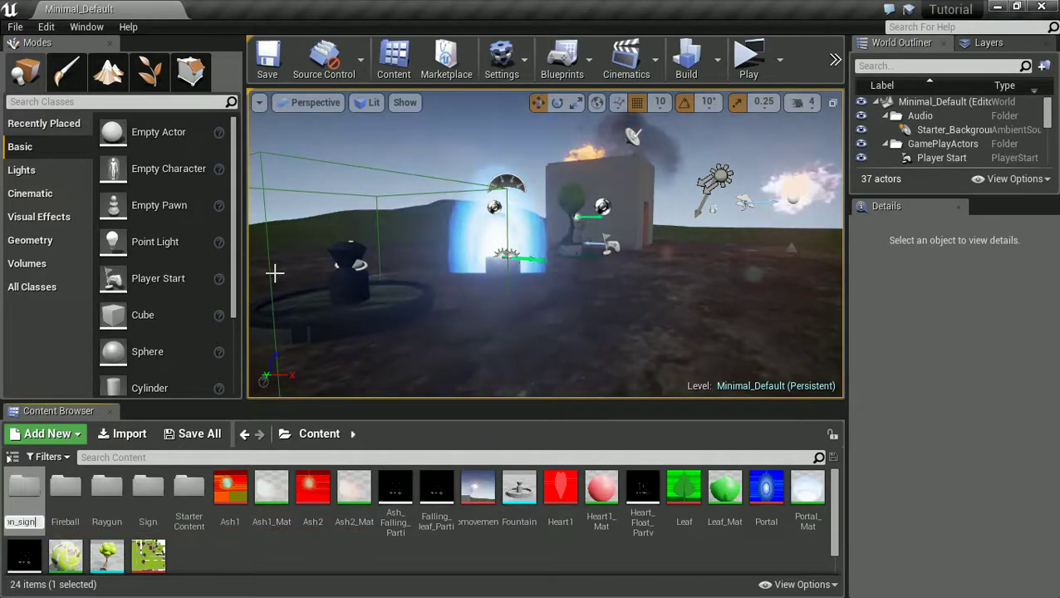
pyautogui.press('Return')
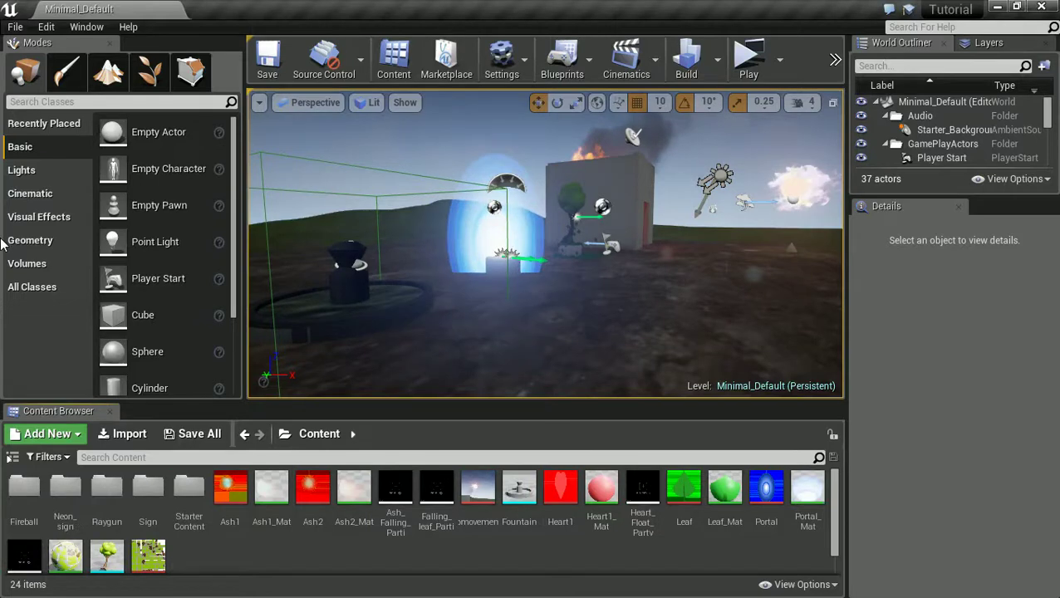
pyautogui.doubleClick(66, 490)
pyautogui.click(240, 536)
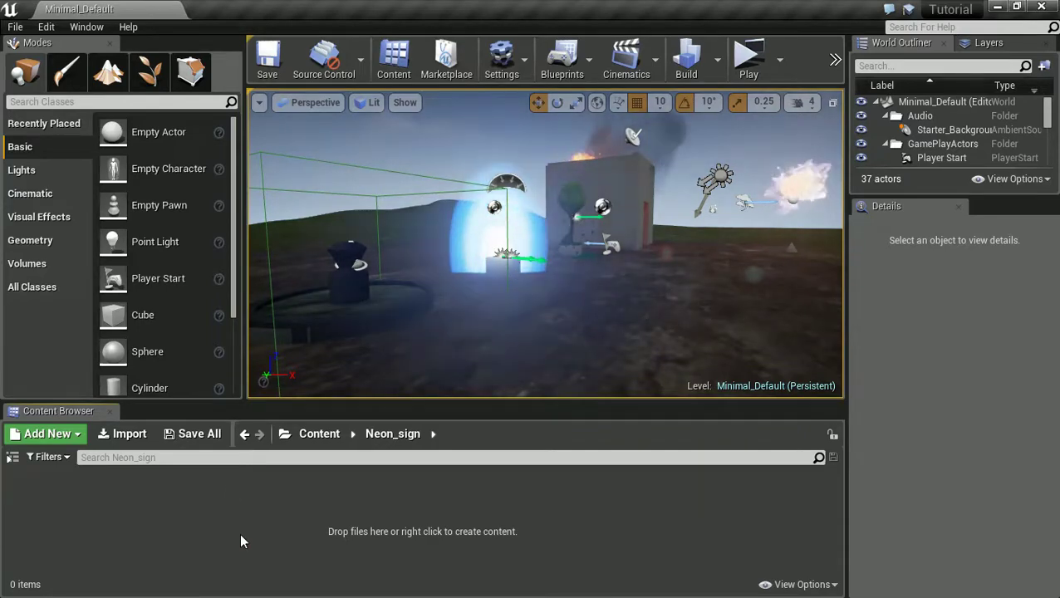
# Import the Neon obj file from the Desktop with default FBX import settings
pyautogui.click(129, 438)
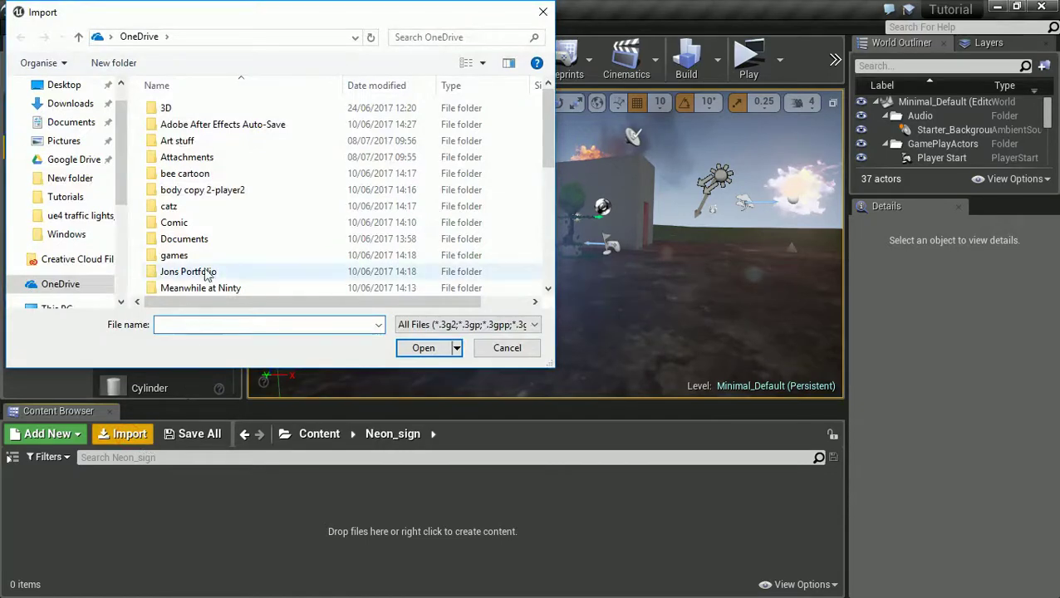
pyautogui.click(68, 115)
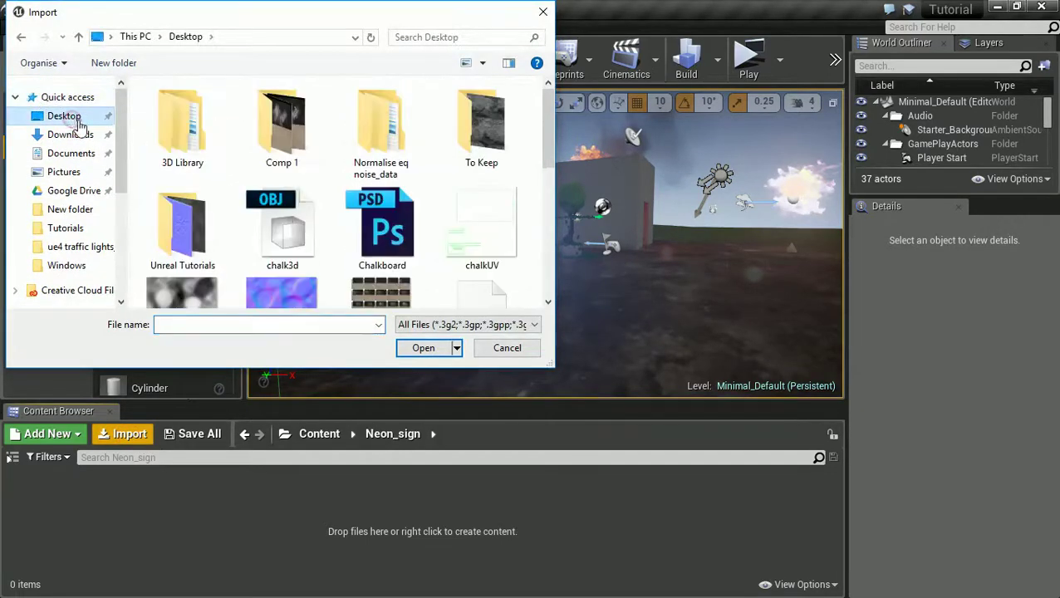
pyautogui.scroll(-5, 282, 233)
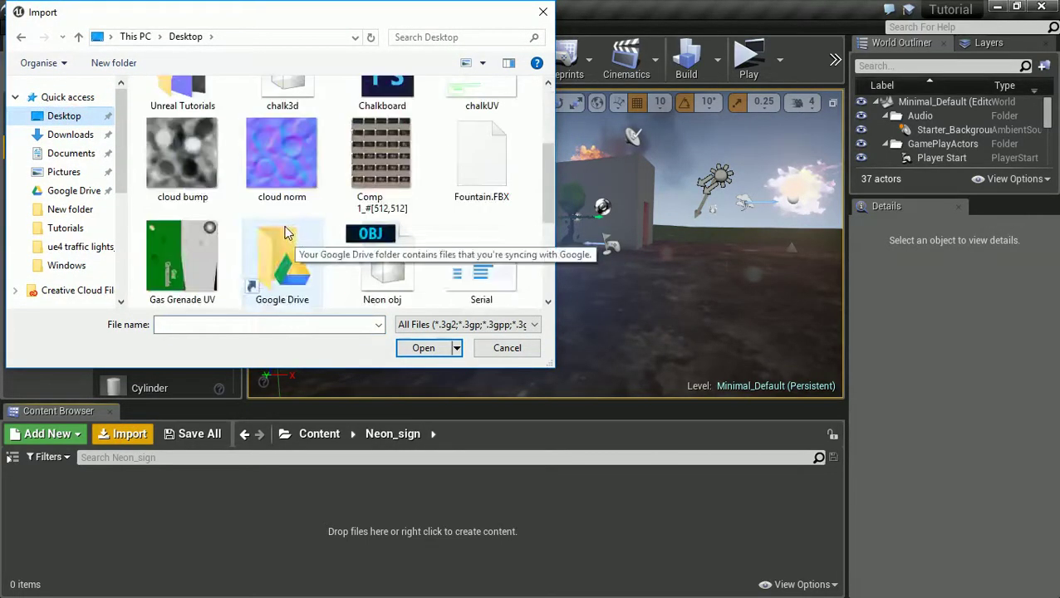
pyautogui.click(385, 133)
pyautogui.doubleClick(385, 133)
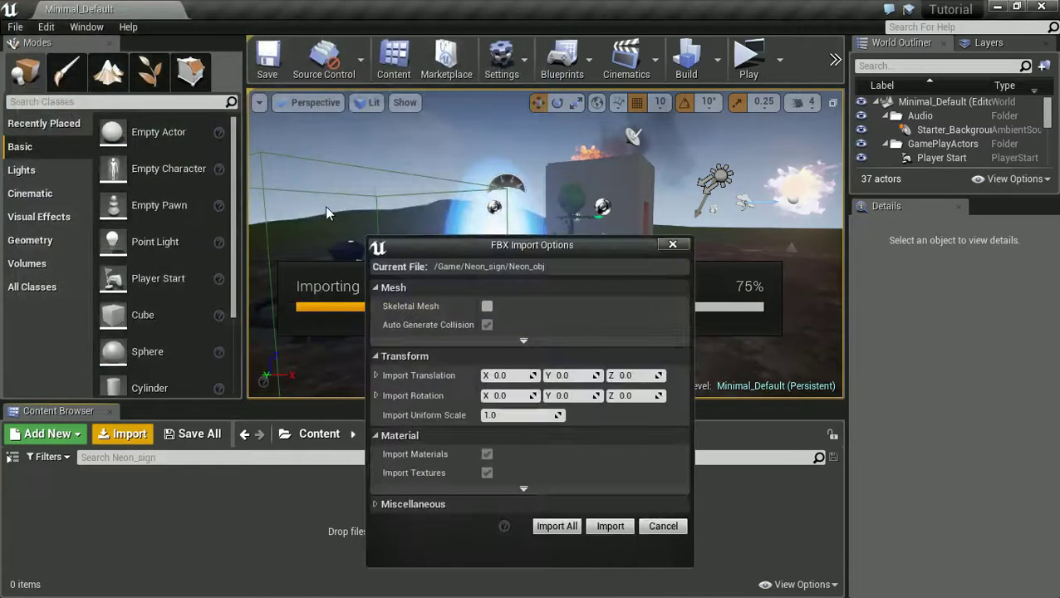
pyautogui.click(545, 526)
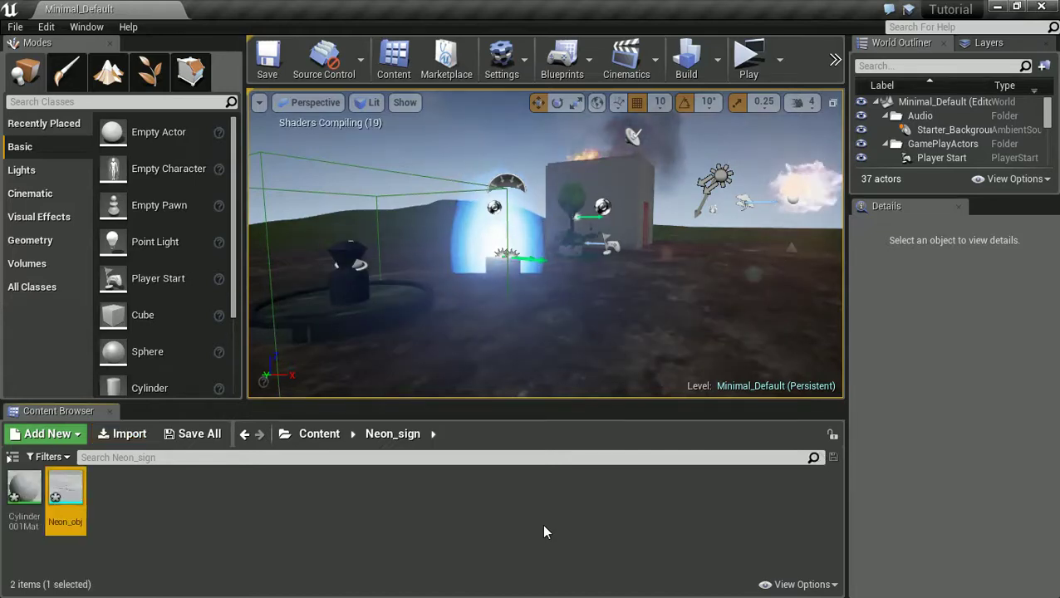
pyautogui.doubleClick(70, 488)
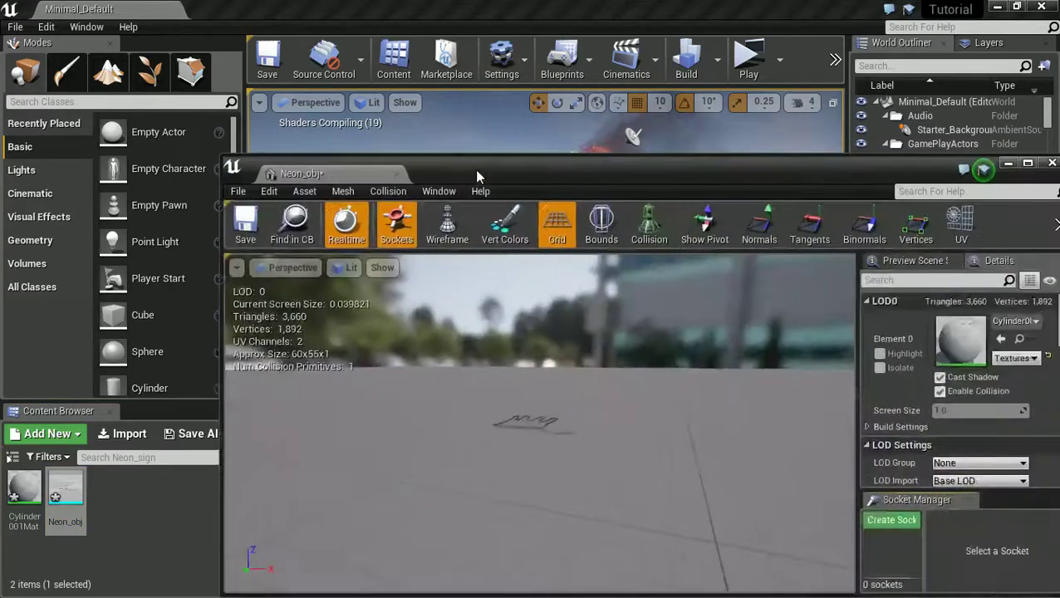
pyautogui.moveTo(477, 177); pyautogui.dragTo(343, 114)
pyautogui.scroll(5, 365, 338)
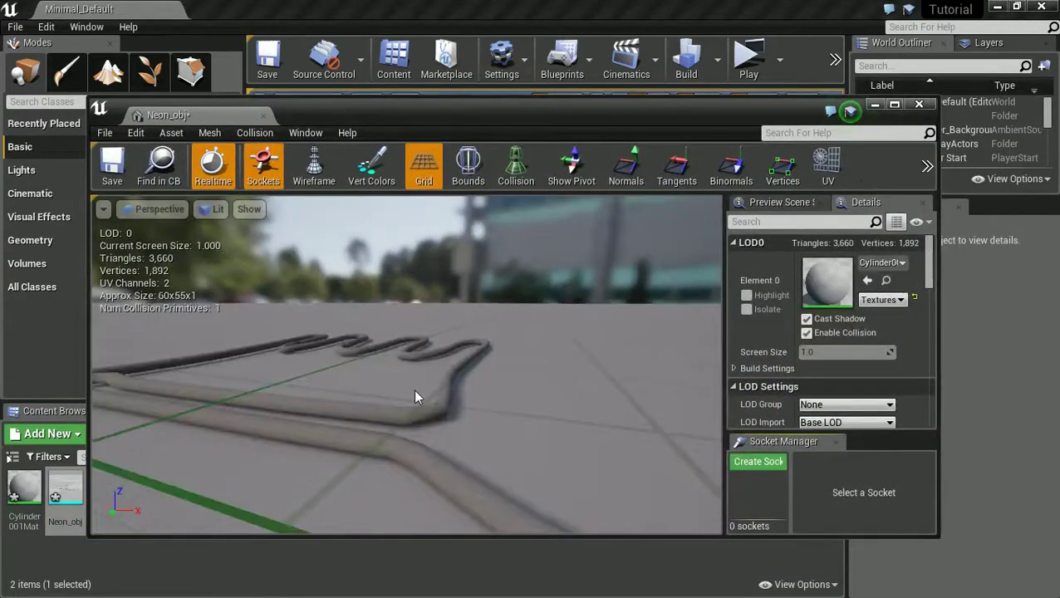
pyautogui.moveTo(482, 397)
pyautogui.mouseDown()
pyautogui.moveTo(478, 419)
pyautogui.moveTo(482, 385)
pyautogui.moveTo(485, 398)
pyautogui.mouseUp()
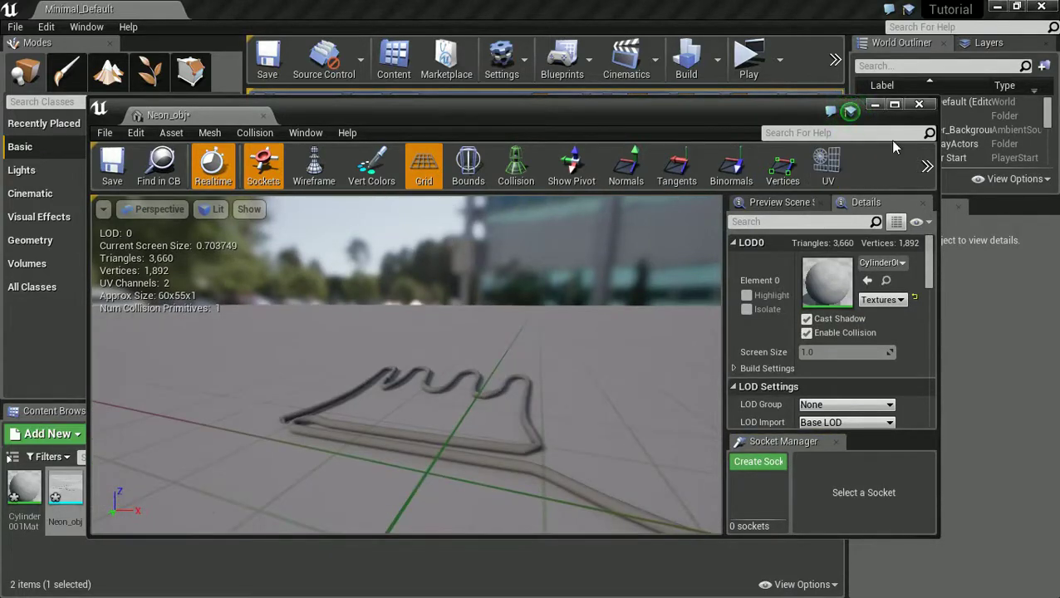
pyautogui.click(918, 105)
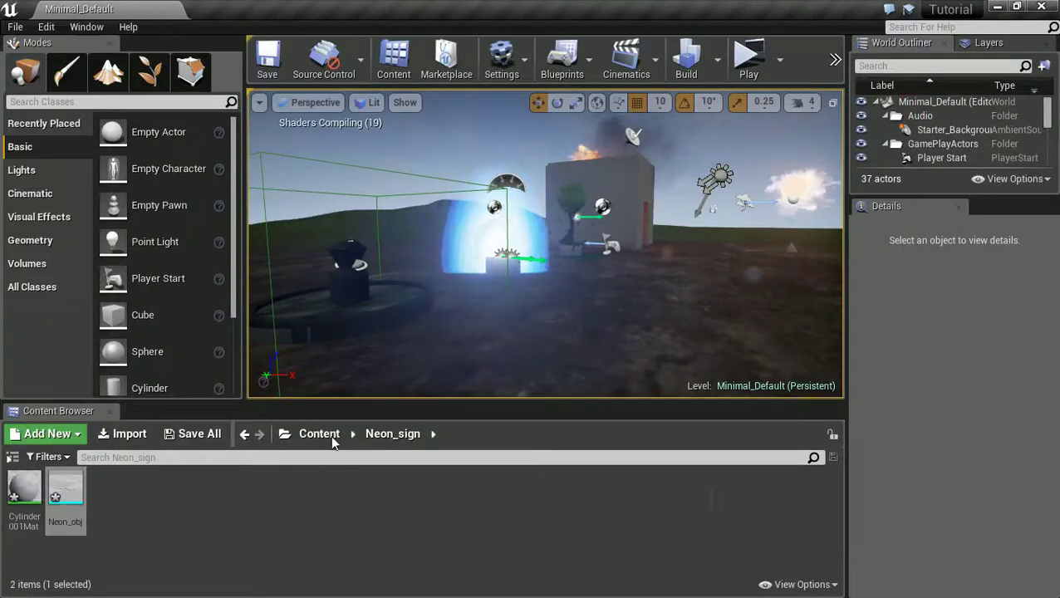
# Start a new Empty Level and drag Neon_obj into it
pyautogui.click(15, 26)
pyautogui.click(41, 56)
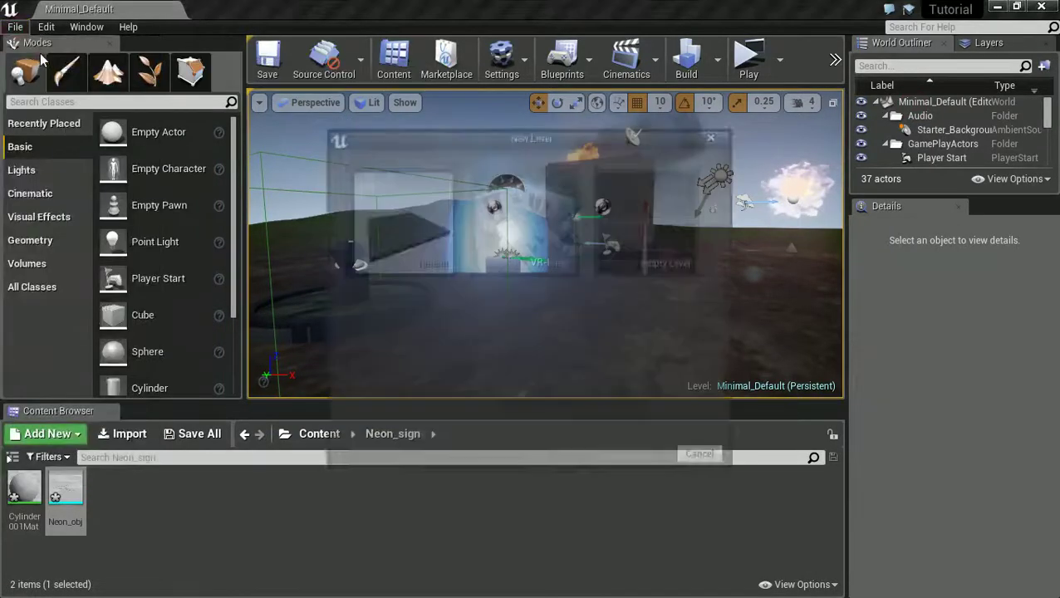
pyautogui.click(627, 222)
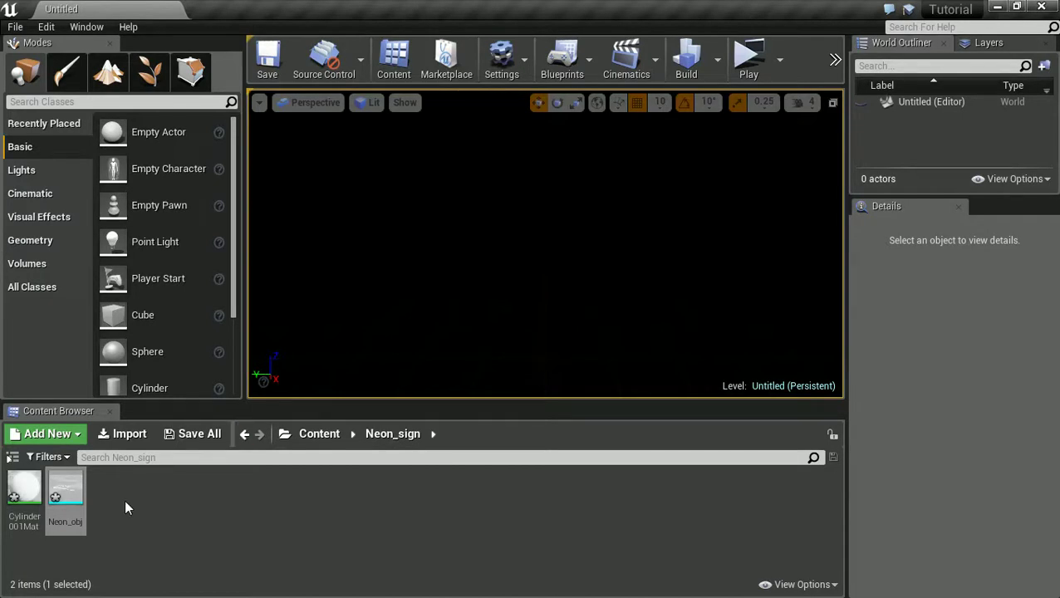
pyautogui.moveTo(66, 498); pyautogui.dragTo(490, 304)
# Scale Neon_obj to 11 and rotate it about 79° so the hand stands upright
pyautogui.scroll(-5, 515, 353)
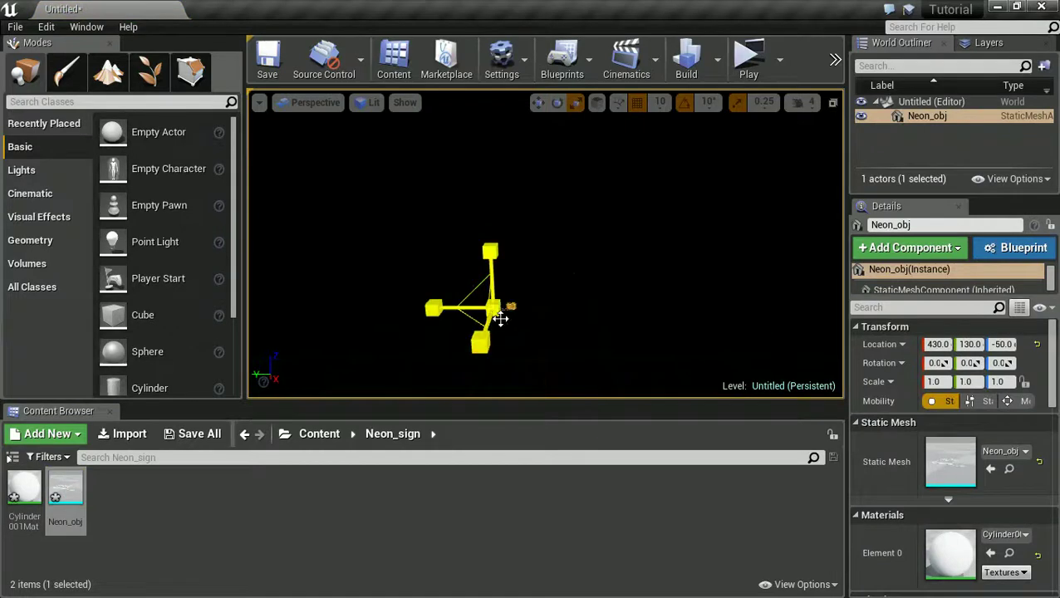
pyautogui.moveTo(490, 308); pyautogui.dragTo(150, 594)
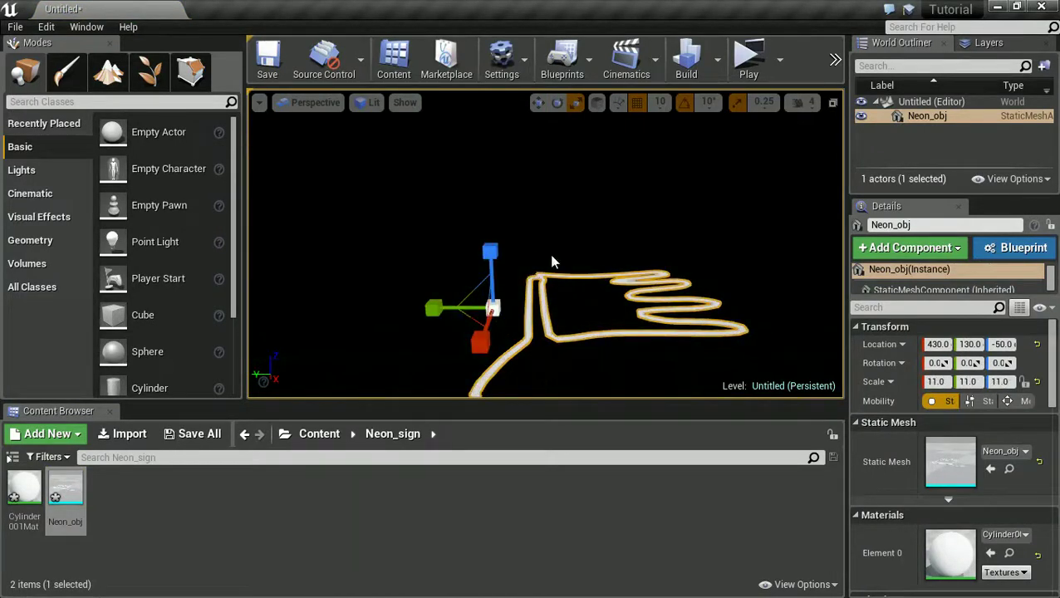
pyautogui.press('e')
pyautogui.moveTo(537, 256); pyautogui.dragTo(395, 133)
pyautogui.moveTo(537, 367); pyautogui.dragTo(586, 252)
pyautogui.moveTo(593, 245); pyautogui.dragTo(585, 163, button='right')
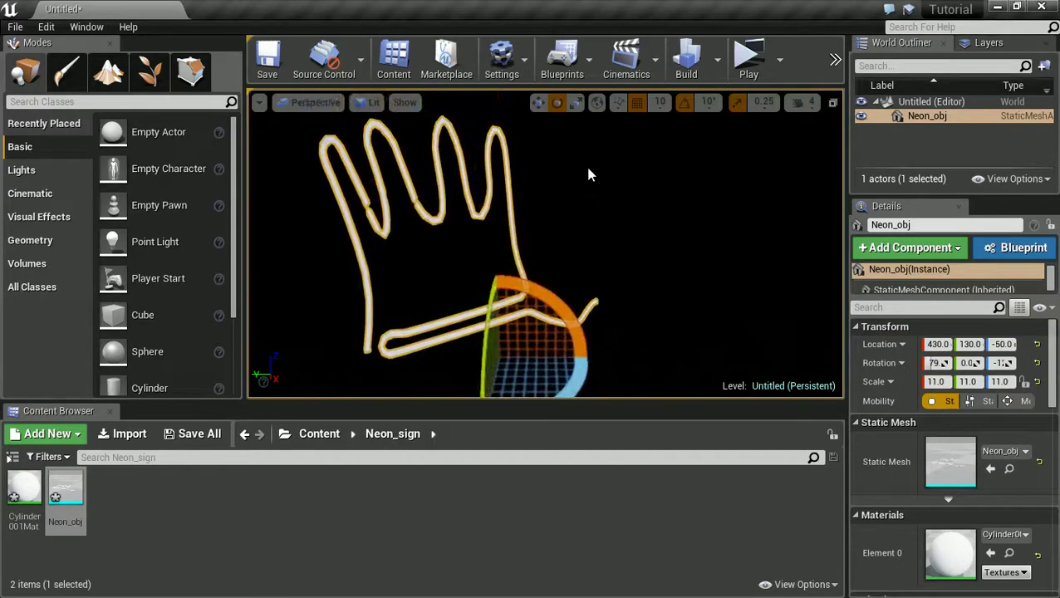
pyautogui.click(150, 538)
# Create a material named Neon_mat in Neon_sign and open it in the material editor
pyautogui.click(31, 494)
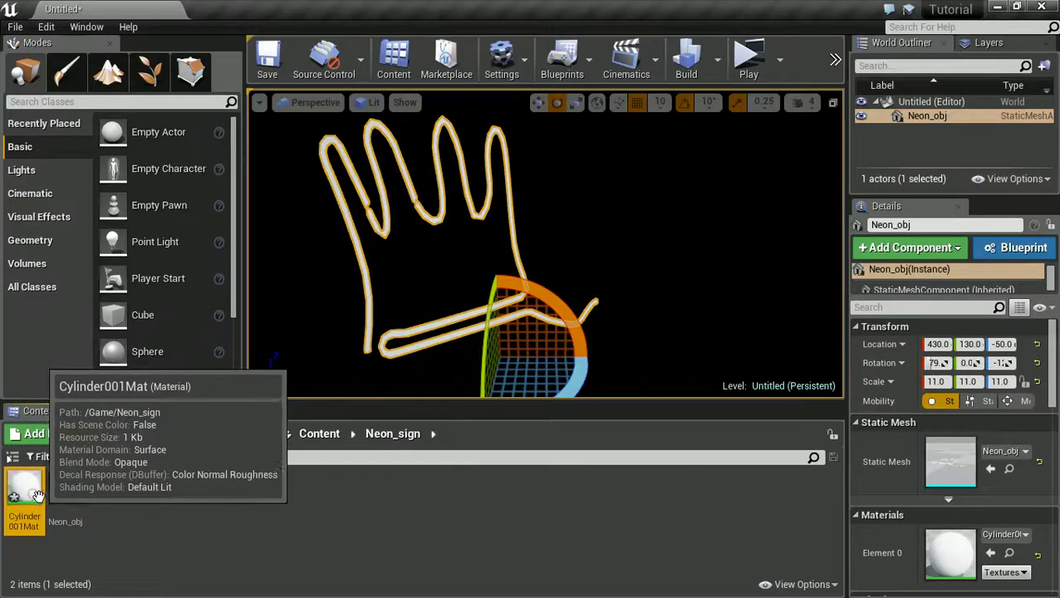
pyautogui.click(145, 509)
pyautogui.rightClick(144, 509)
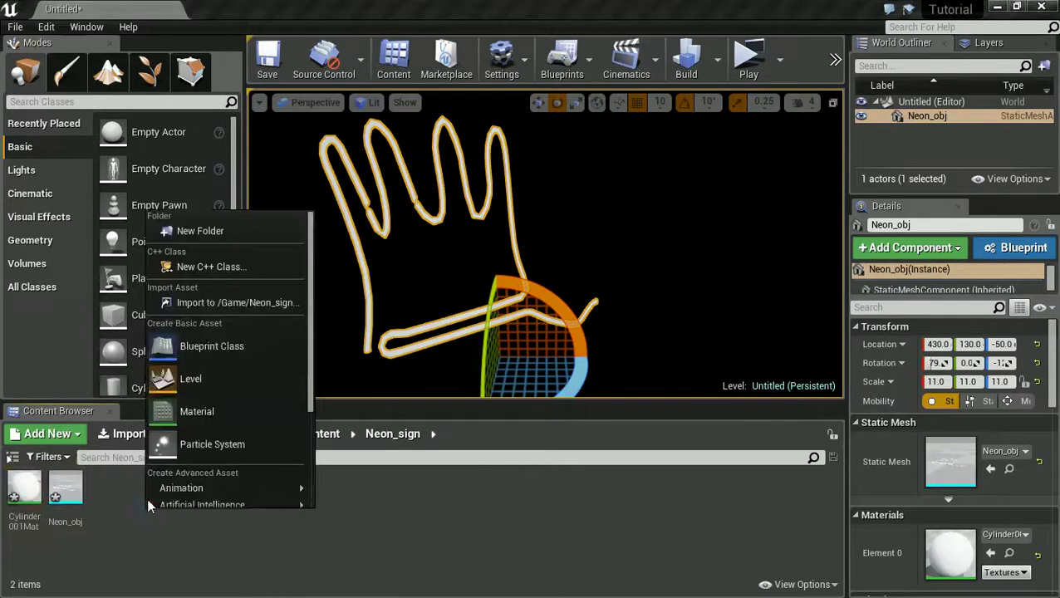
pyautogui.click(180, 414)
pyautogui.write('N')
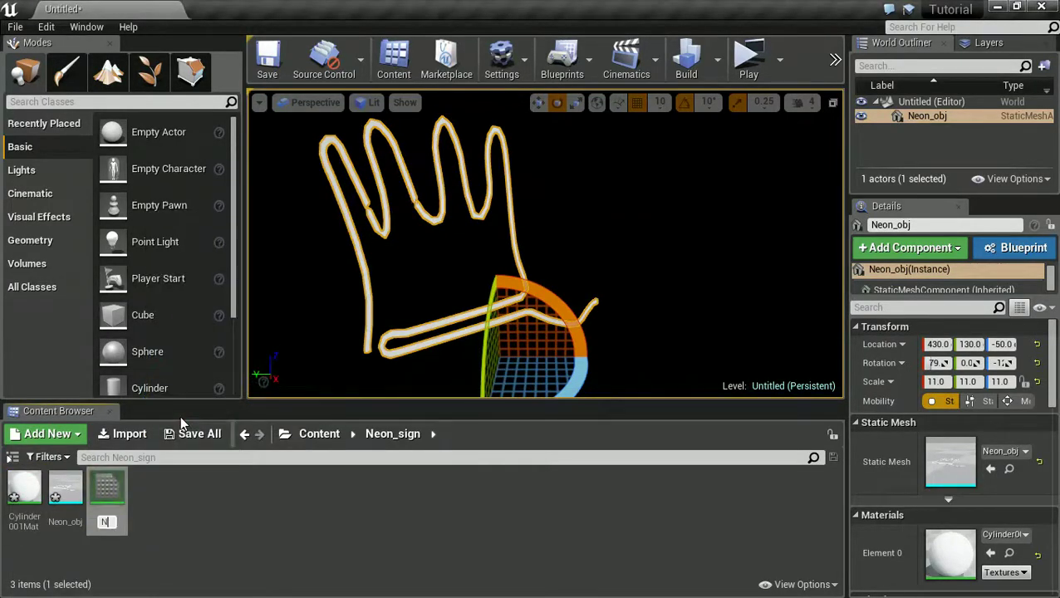
pyautogui.write('eon_mat')
pyautogui.press('Return')
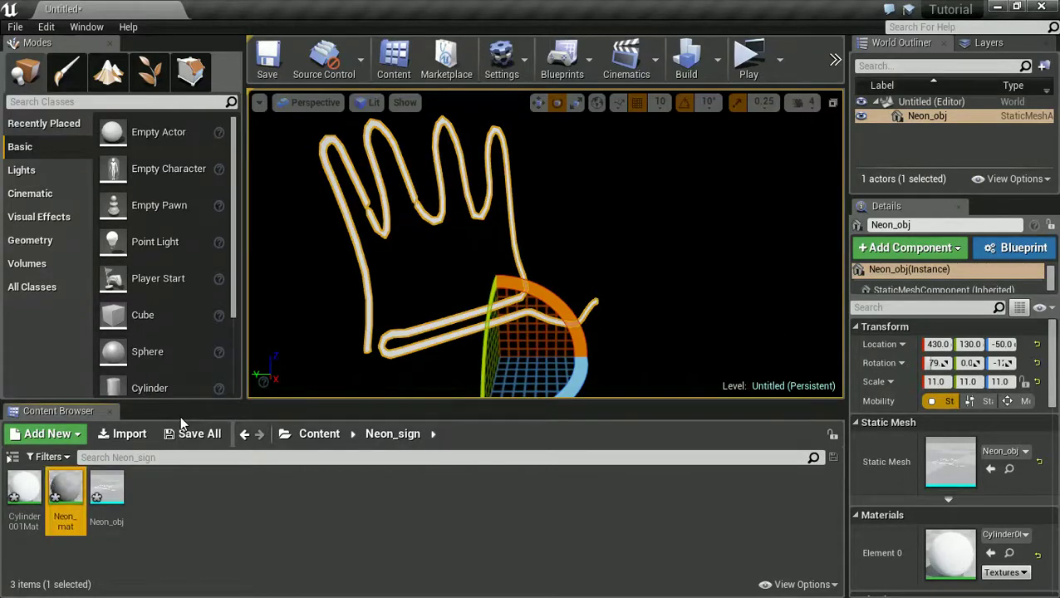
pyautogui.press('Return')
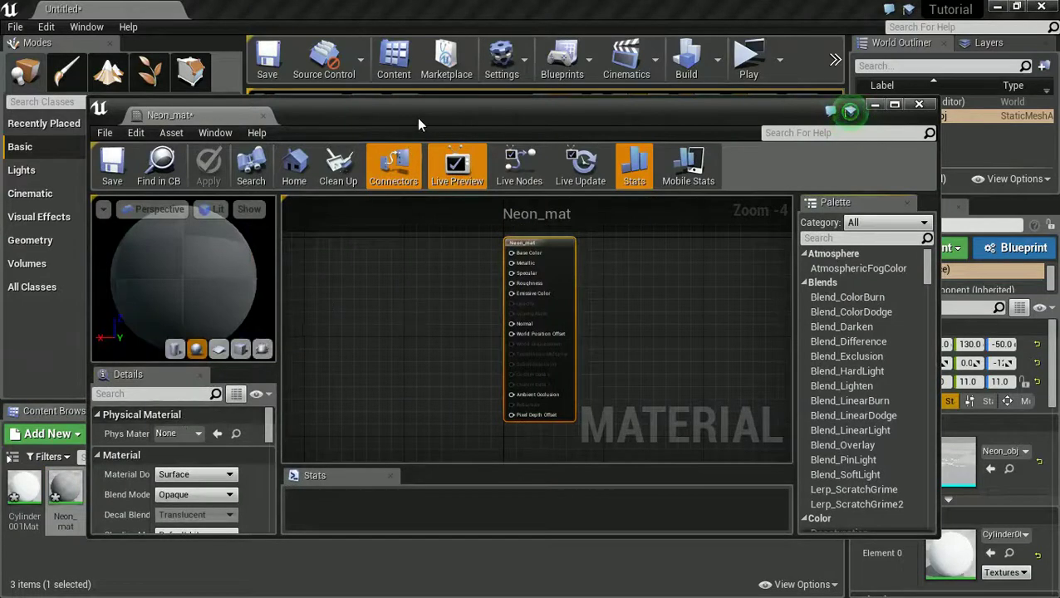
# Add a Constant3Vector node to the Neon_mat graph
pyautogui.moveTo(418, 123); pyautogui.dragTo(466, 119)
pyautogui.moveTo(435, 315); pyautogui.dragTo(511, 363, button='right')
pyautogui.scroll(1, 547, 326)
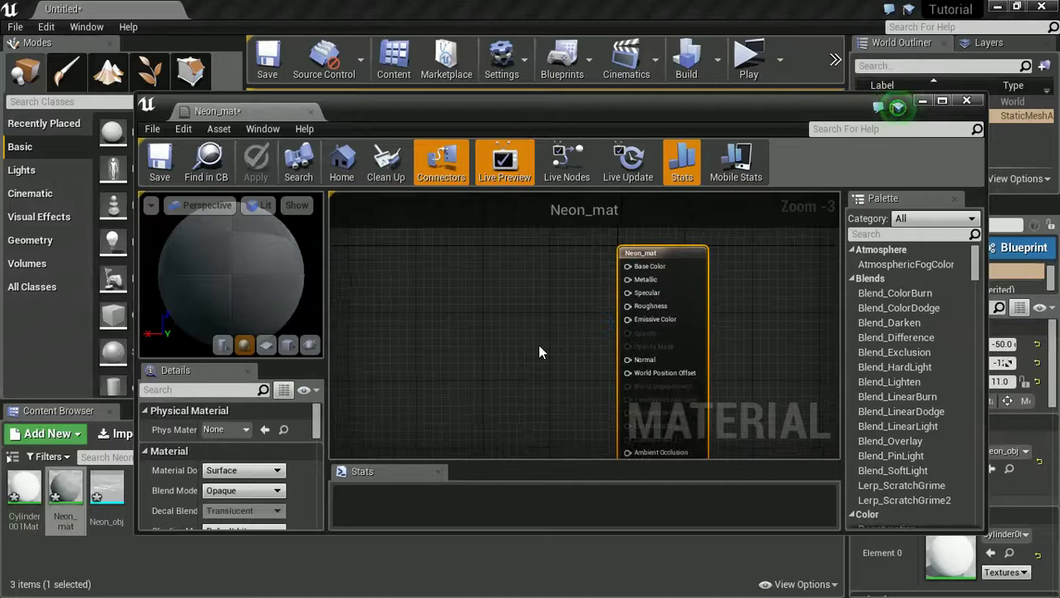
pyautogui.click(475, 286)
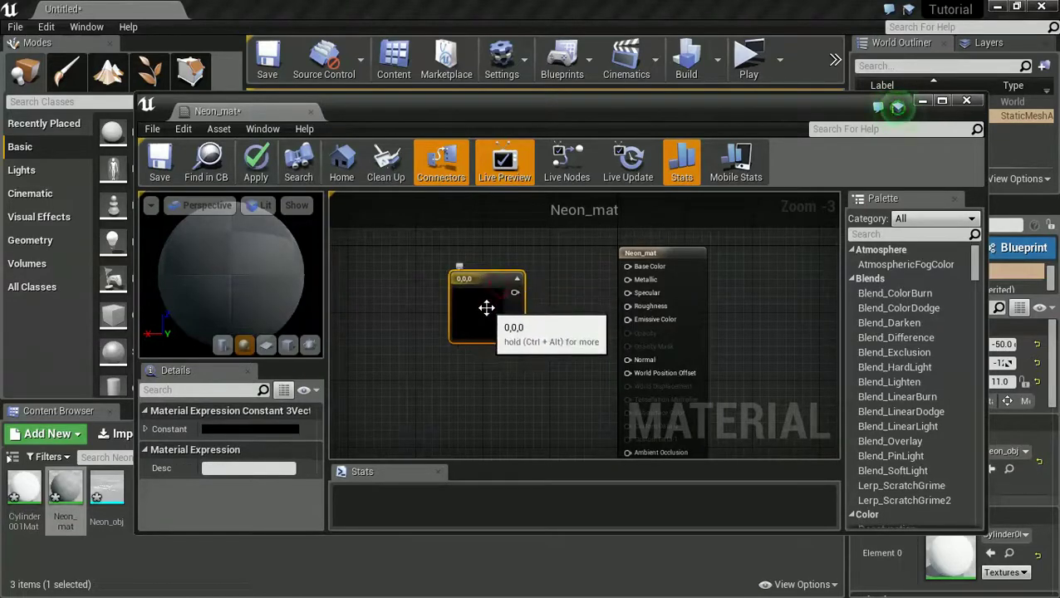
# Set the constant's colour to deep blue 0, 0.0946, 1
pyautogui.doubleClick(484, 317)
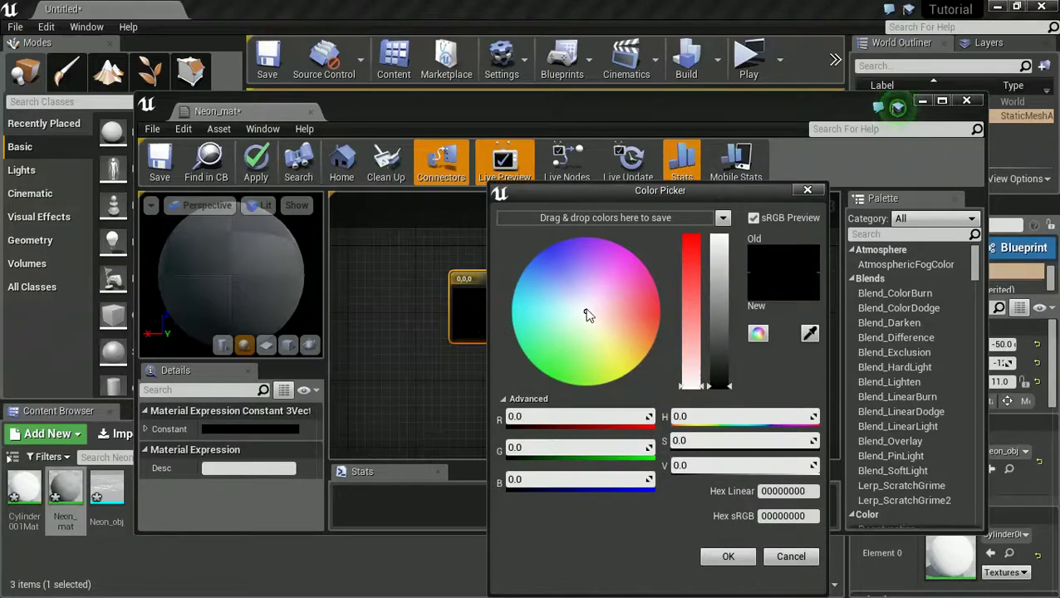
pyautogui.moveTo(587, 314); pyautogui.dragTo(514, 257)
pyautogui.moveTo(719, 337); pyautogui.dragTo(718, 235)
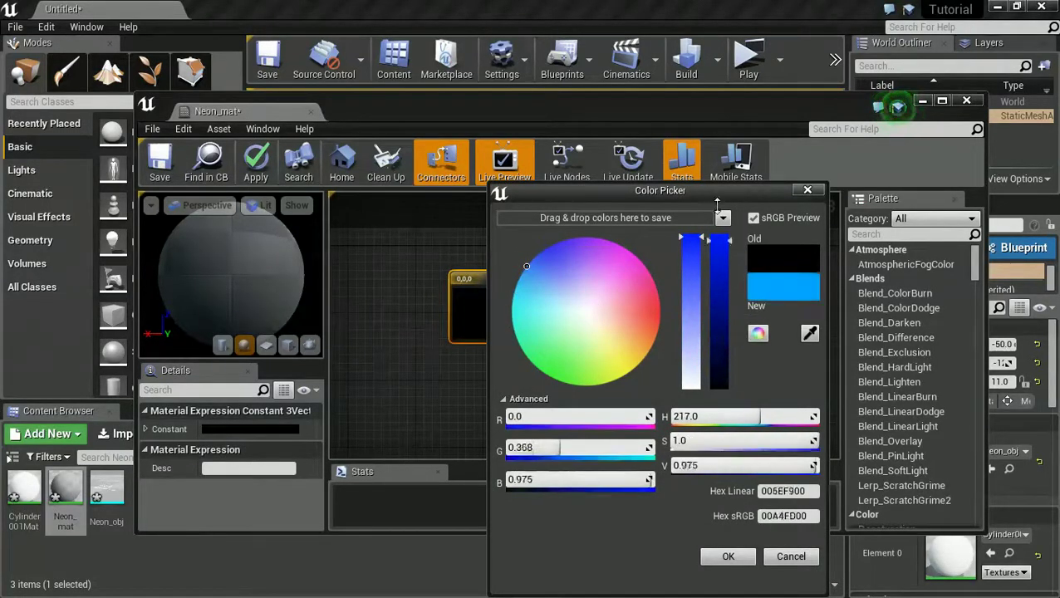
pyautogui.moveTo(717, 195); pyautogui.dragTo(698, 217)
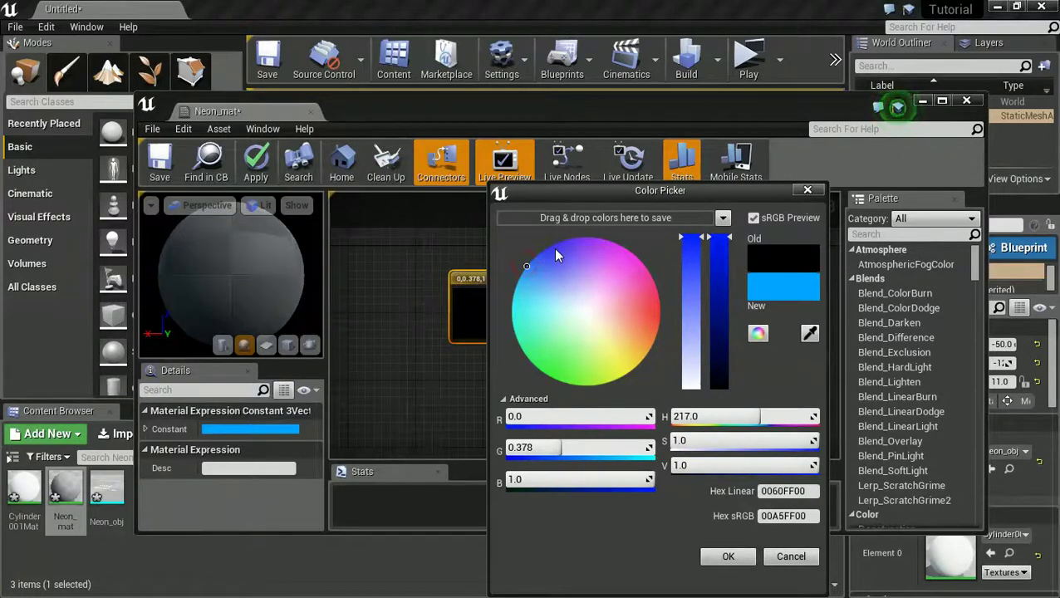
pyautogui.moveTo(553, 248)
pyautogui.mouseDown()
pyautogui.moveTo(539, 258)
pyautogui.moveTo(541, 249)
pyautogui.mouseUp()
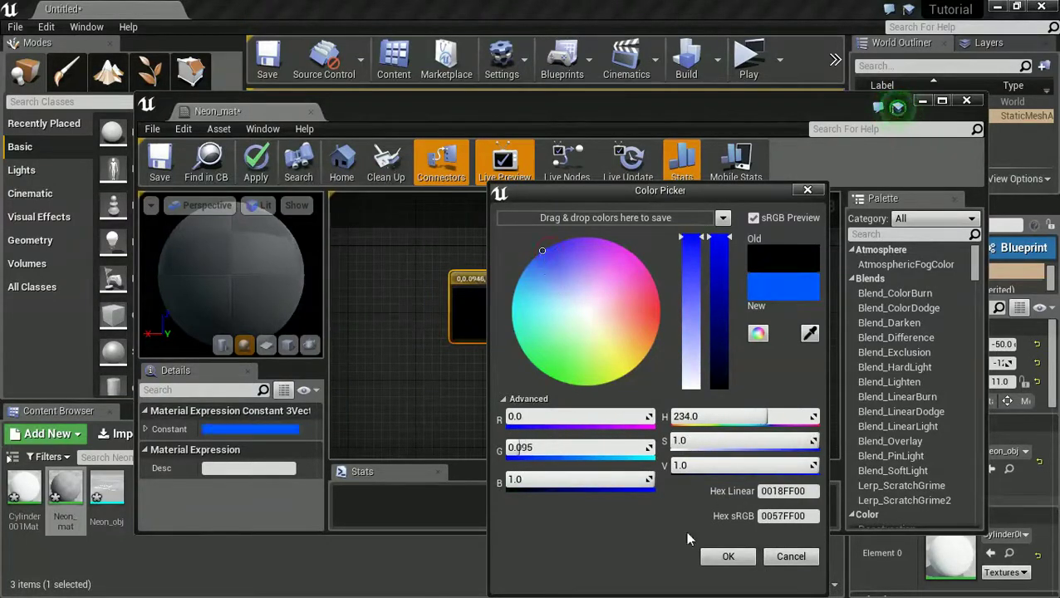
pyautogui.click(722, 557)
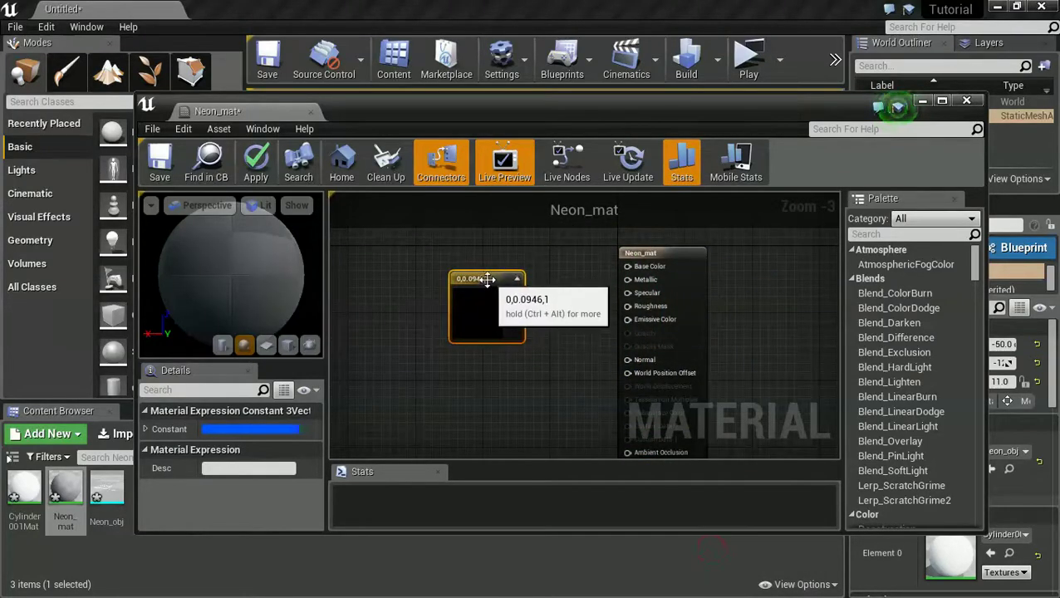
pyautogui.moveTo(499, 280); pyautogui.dragTo(465, 272)
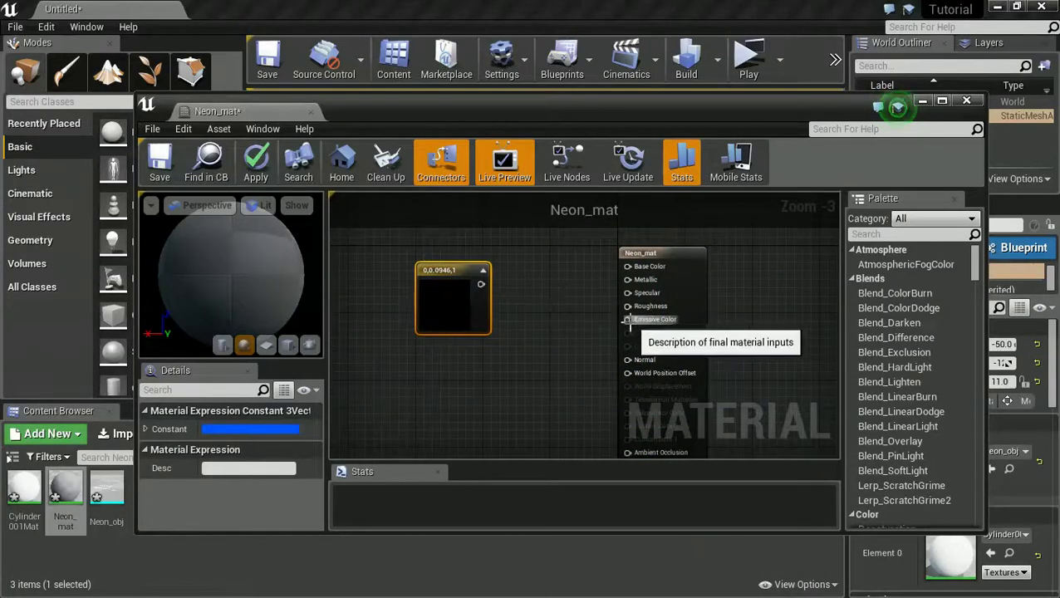
# Add a Multiply node with its B value set to 44
pyautogui.rightClick(543, 359)
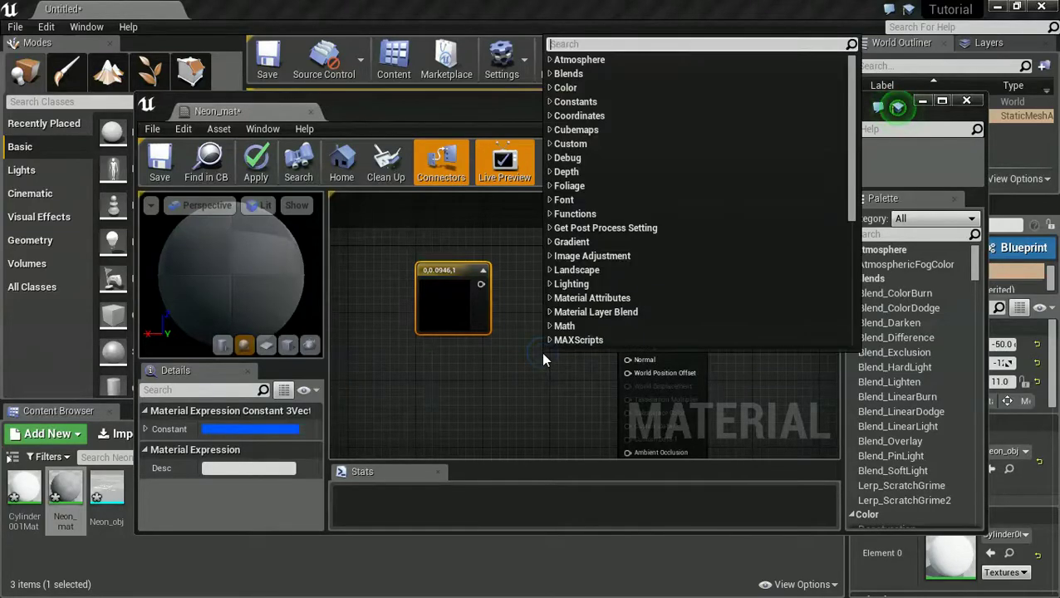
pyautogui.write('mul')
pyautogui.press('Return')
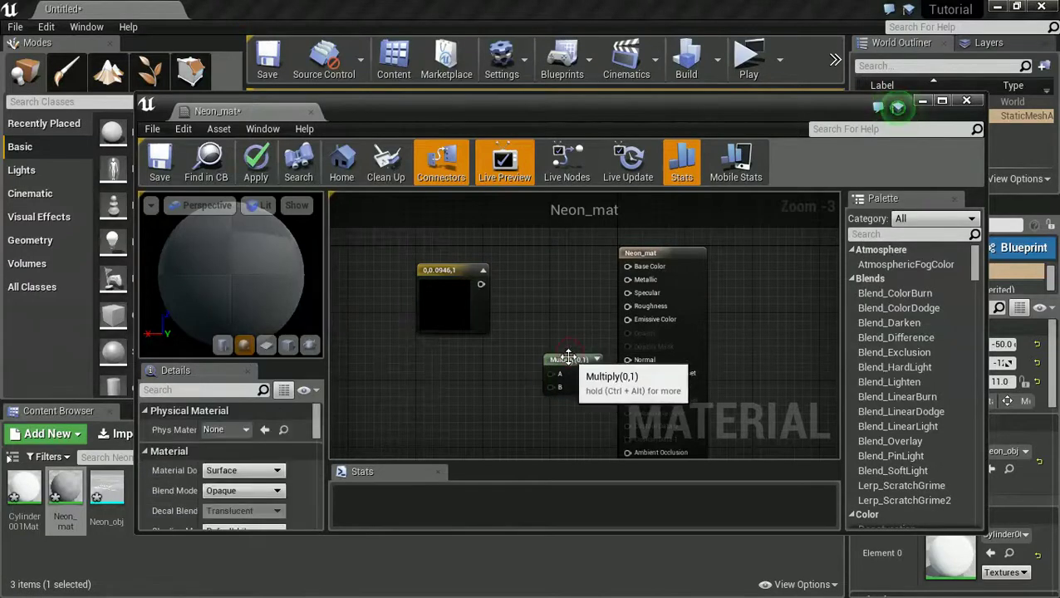
pyautogui.moveTo(571, 362); pyautogui.dragTo(550, 340)
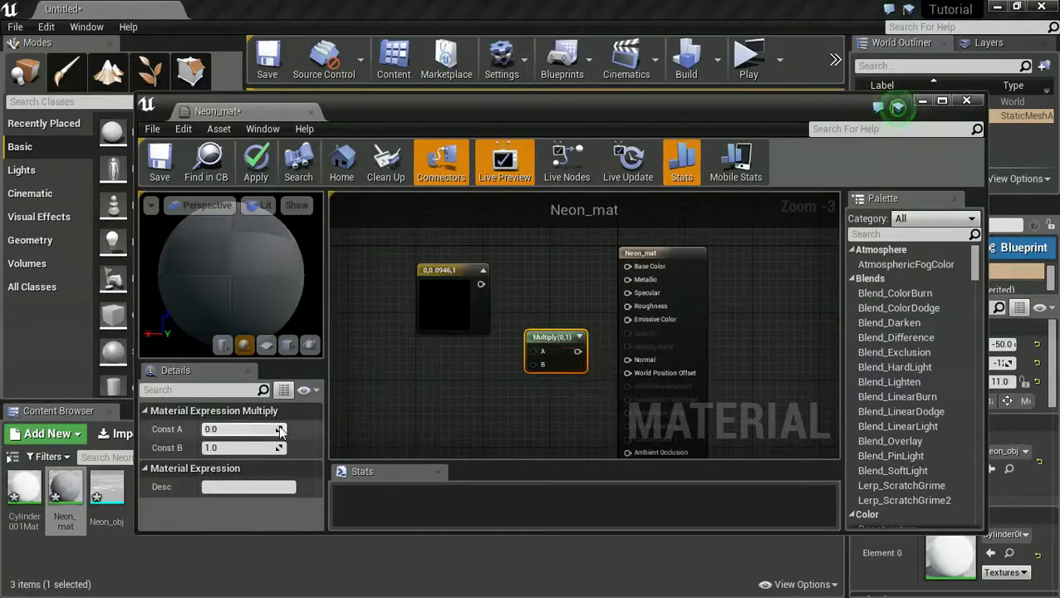
pyautogui.click(250, 448)
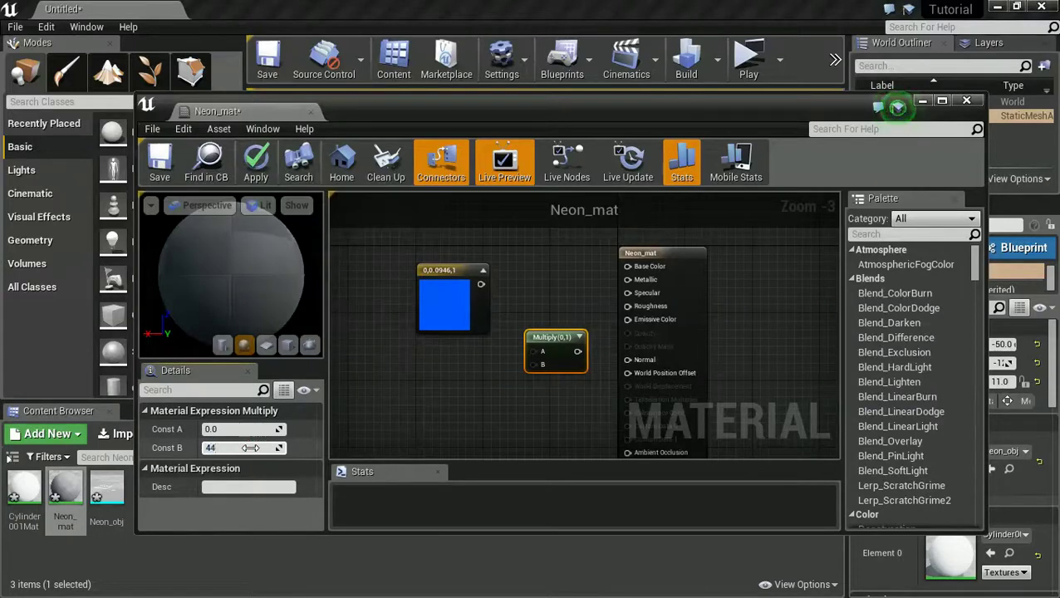
pyautogui.press('Return')
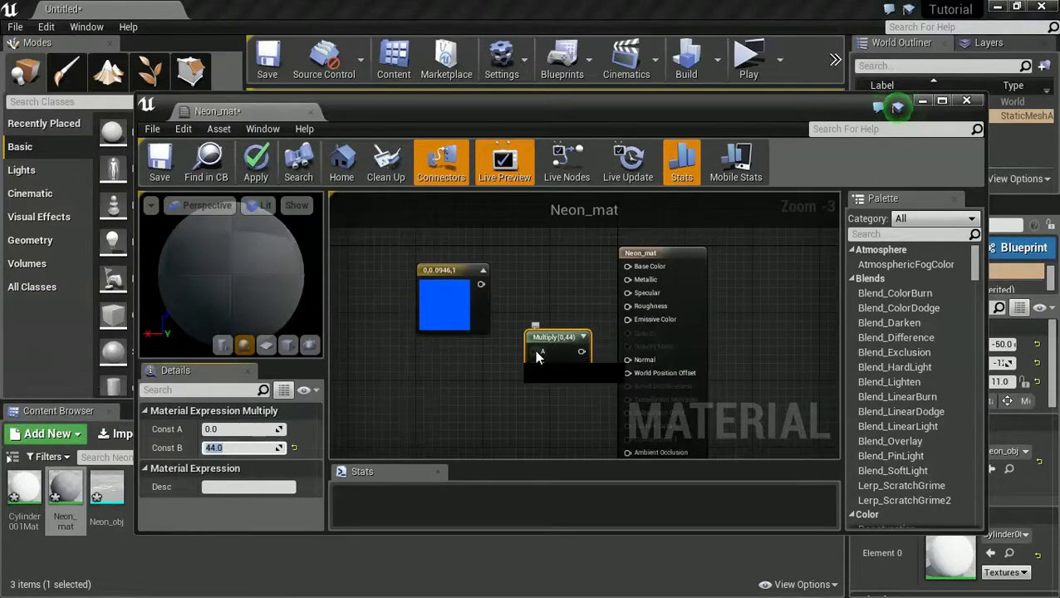
# Wire the blue constant into Multiply A, the result into Emissive Color, and save
pyautogui.moveTo(486, 297); pyautogui.dragTo(482, 289)
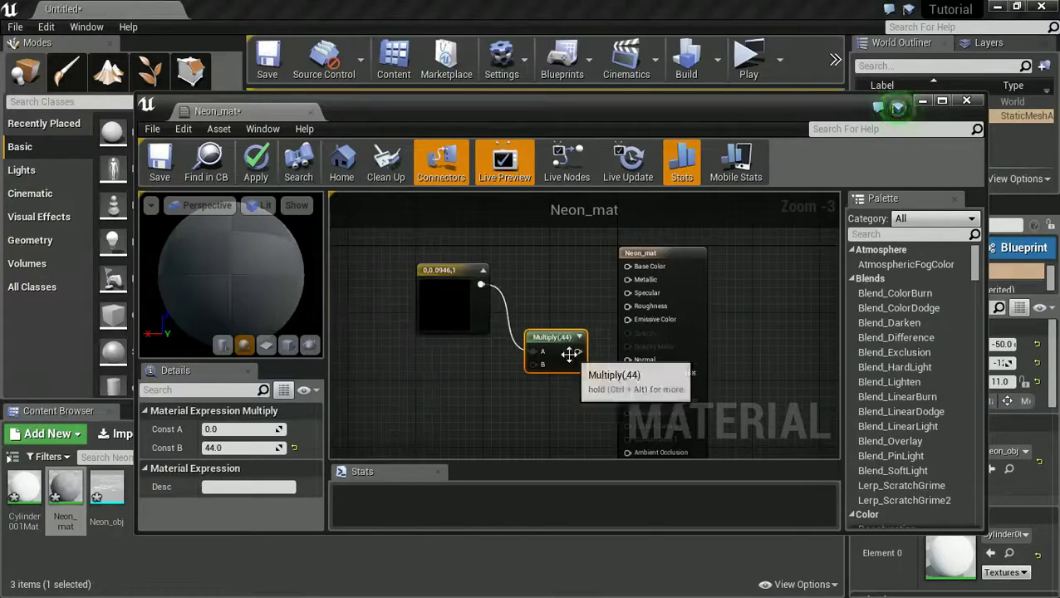
pyautogui.moveTo(580, 351); pyautogui.dragTo(626, 318)
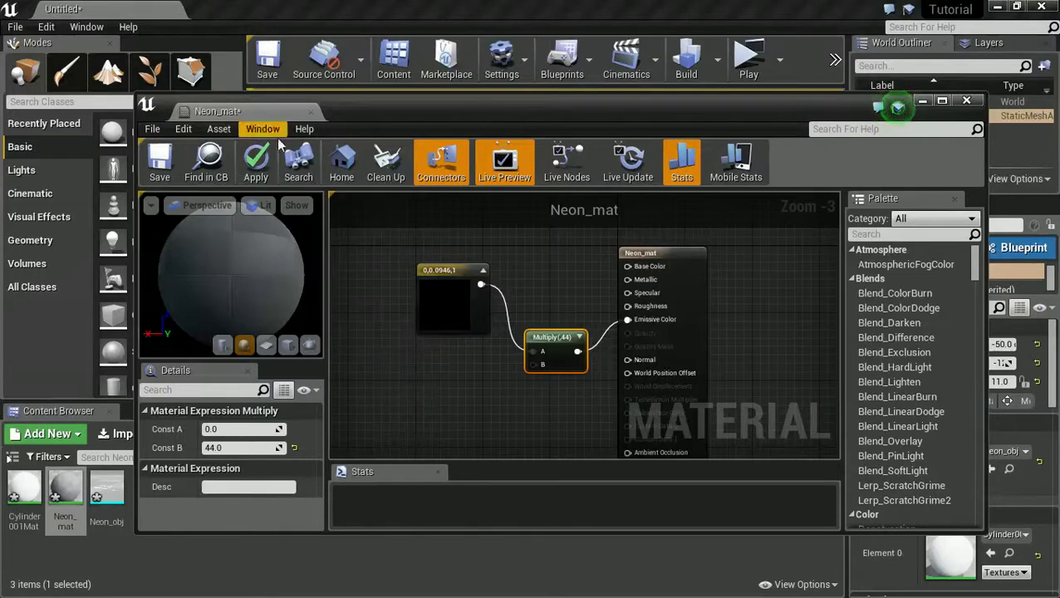
pyautogui.click(160, 162)
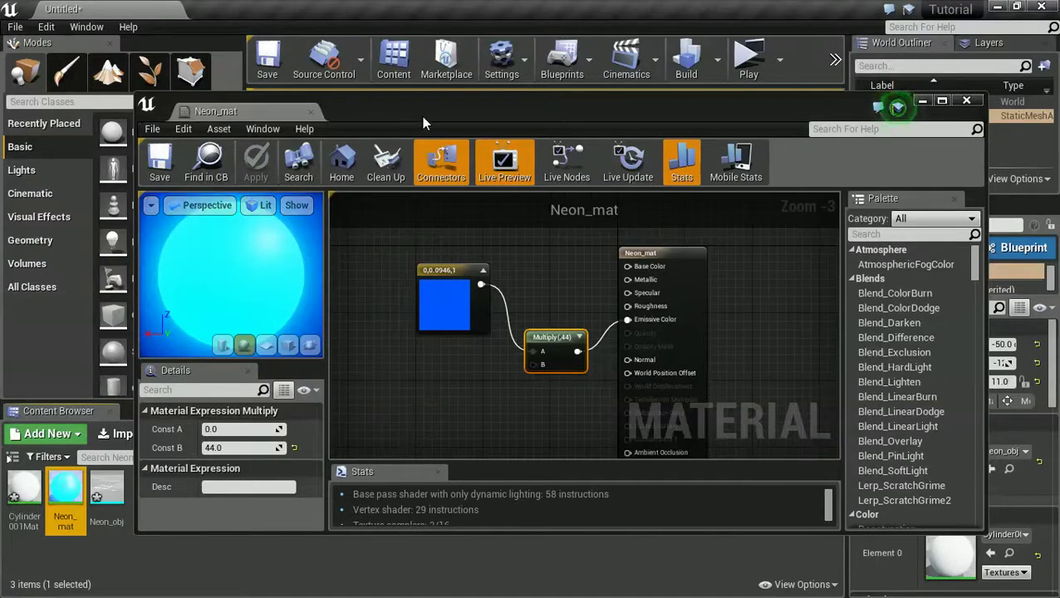
# Drag Neon_mat onto the hand mesh so it glows blue-cyan in the level
pyautogui.moveTo(413, 104); pyautogui.dragTo(965, 113)
pyautogui.click(593, 287)
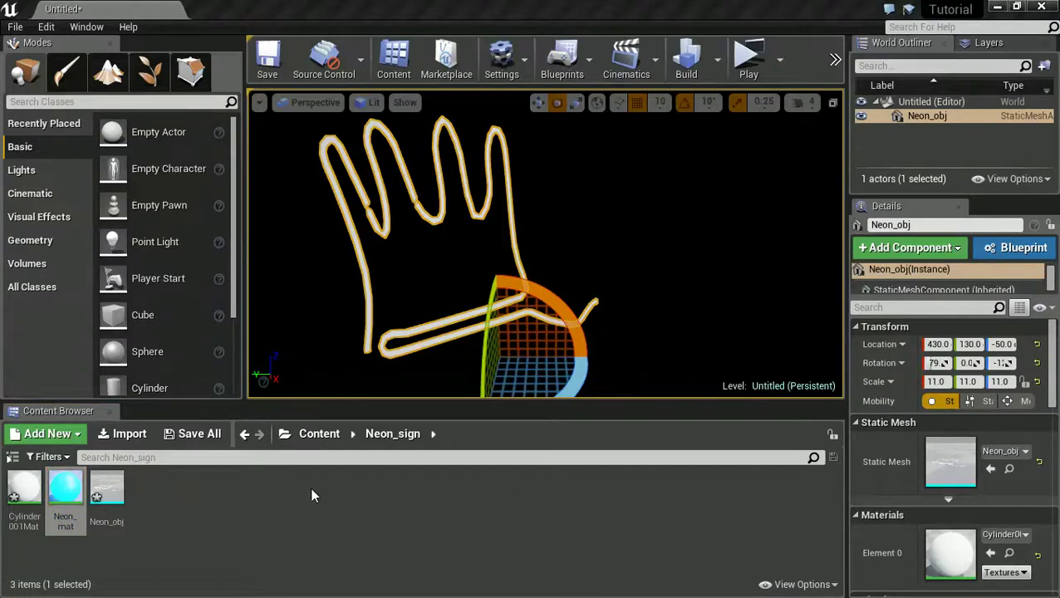
pyautogui.moveTo(65, 488); pyautogui.dragTo(363, 266)
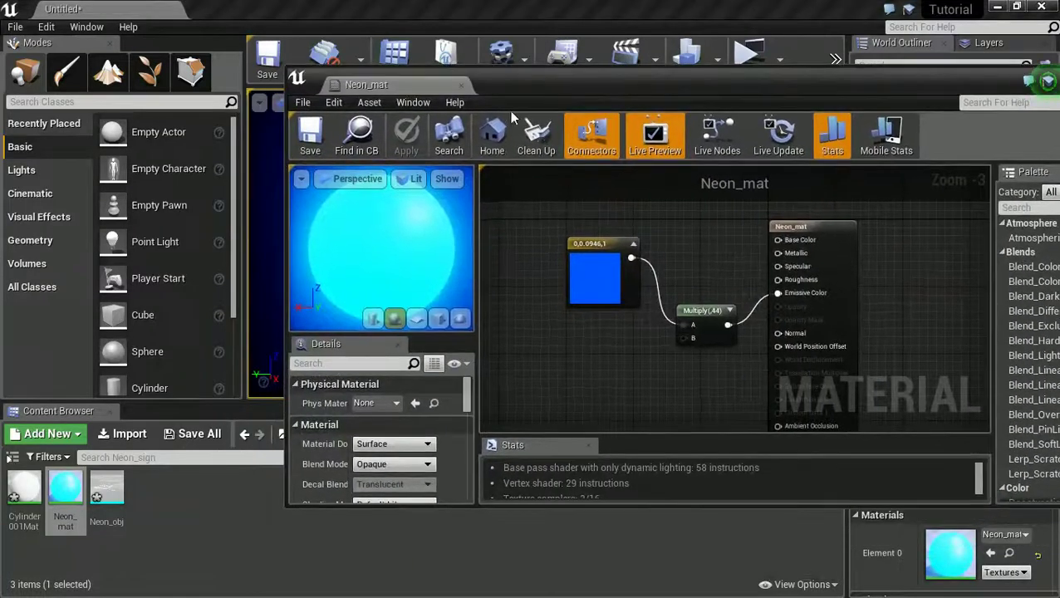
# Browse the Content Browser to Content > StarterContent > Textures
pyautogui.moveTo(526, 297); pyautogui.dragTo(576, 279, button='right')
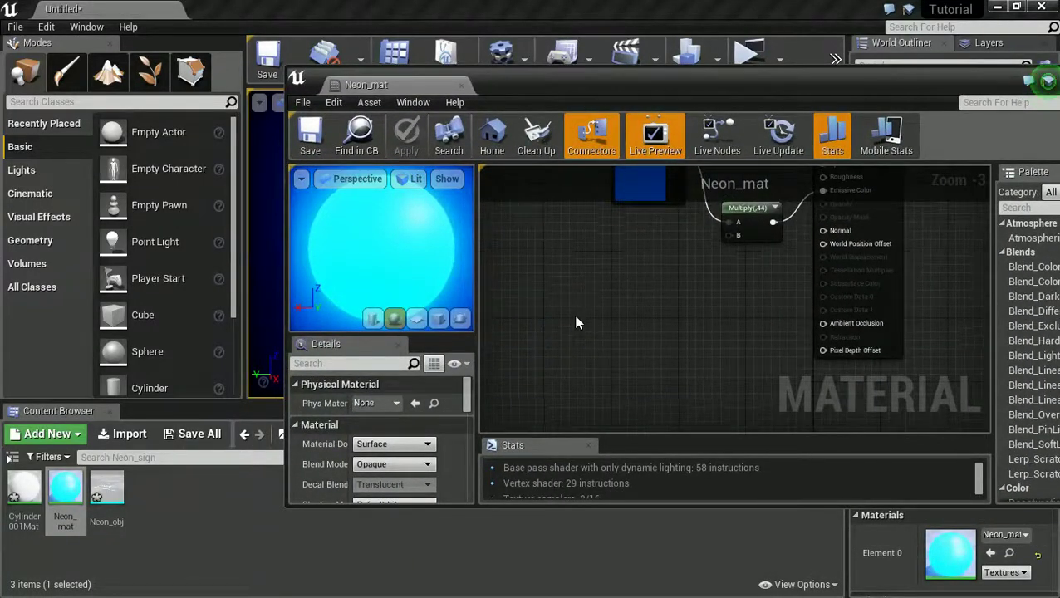
pyautogui.moveTo(575, 324); pyautogui.dragTo(582, 376, button='right')
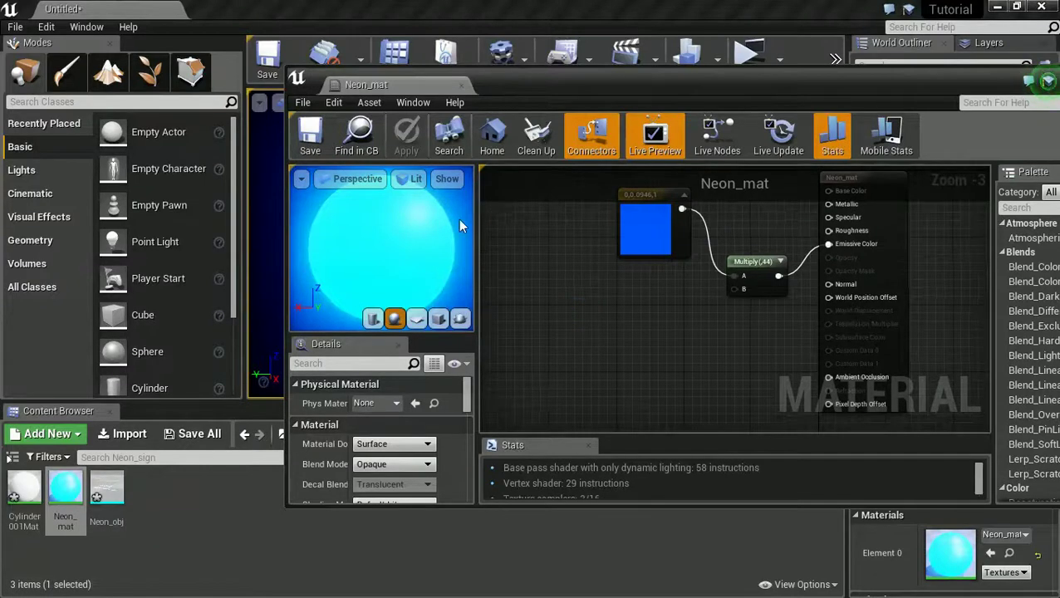
pyautogui.moveTo(591, 84); pyautogui.dragTo(725, 46)
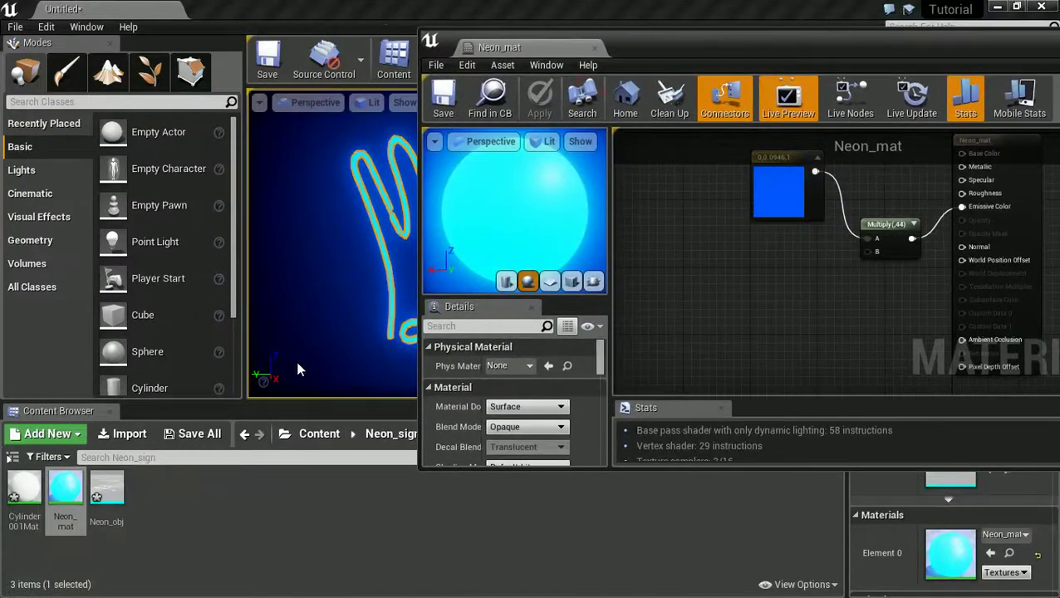
pyautogui.click(318, 435)
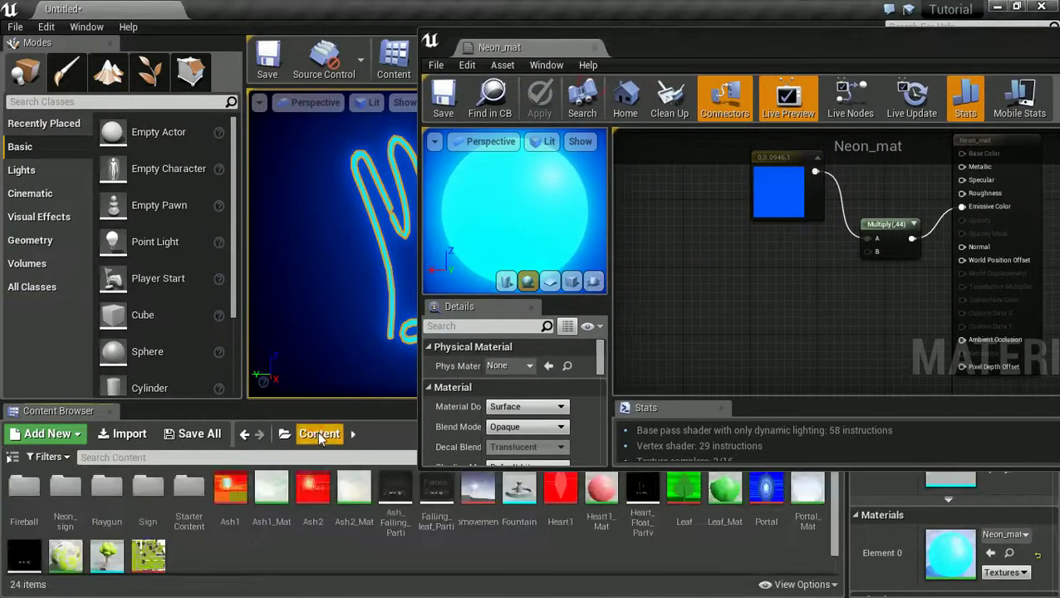
pyautogui.click(194, 496)
pyautogui.doubleClick(193, 496)
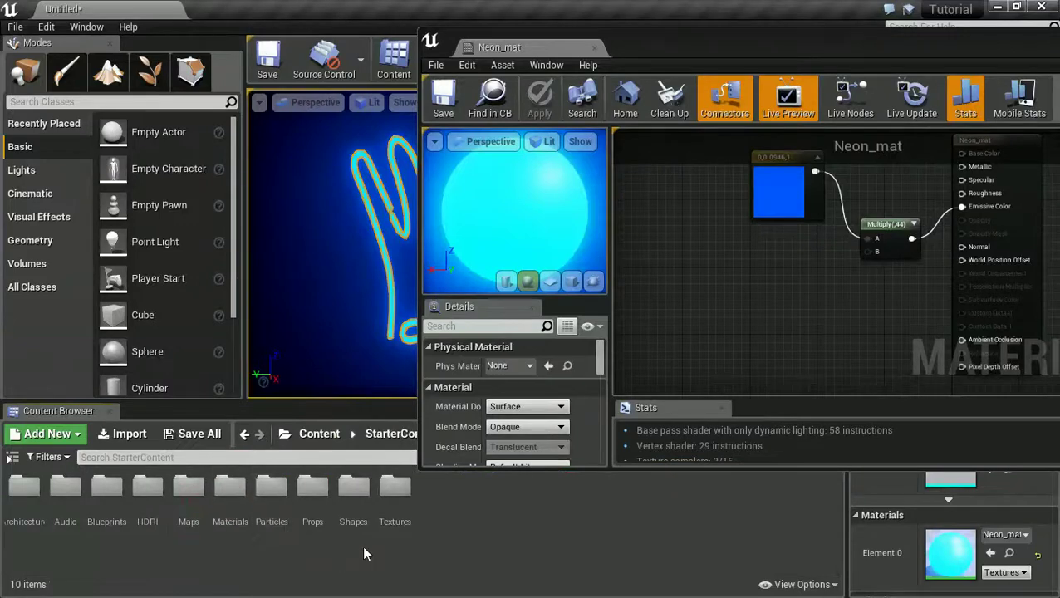
pyautogui.click(402, 483)
pyautogui.doubleClick(402, 484)
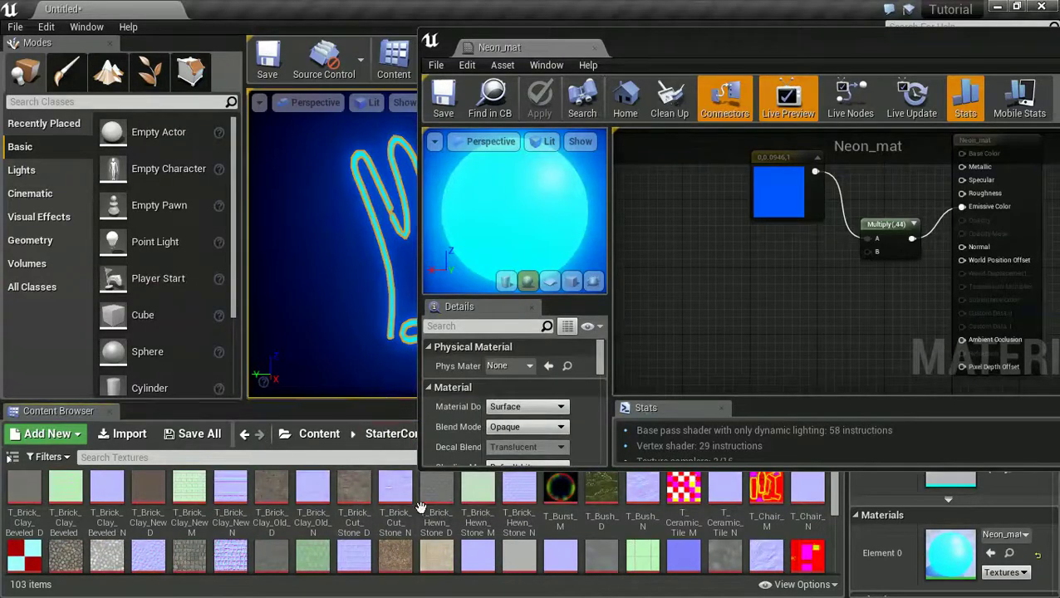
# Drag T_Perlin_Noise_M into the Neon_mat graph as a Texture Sample node
pyautogui.scroll(-2, 432, 505)
pyautogui.scroll(-2, 432, 505)
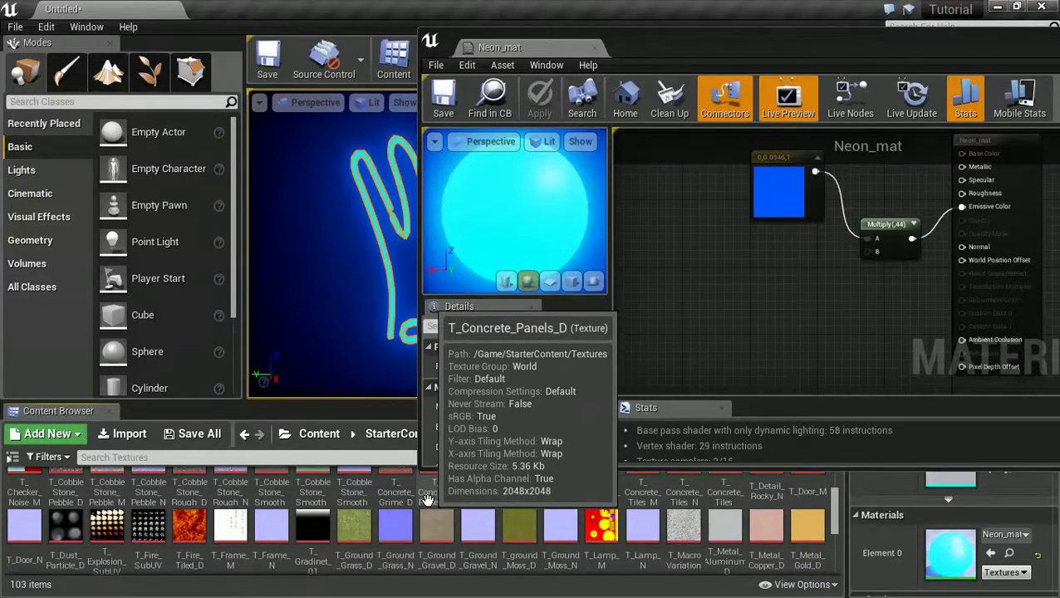
pyautogui.scroll(-3, 428, 501)
pyautogui.scroll(-1, 424, 497)
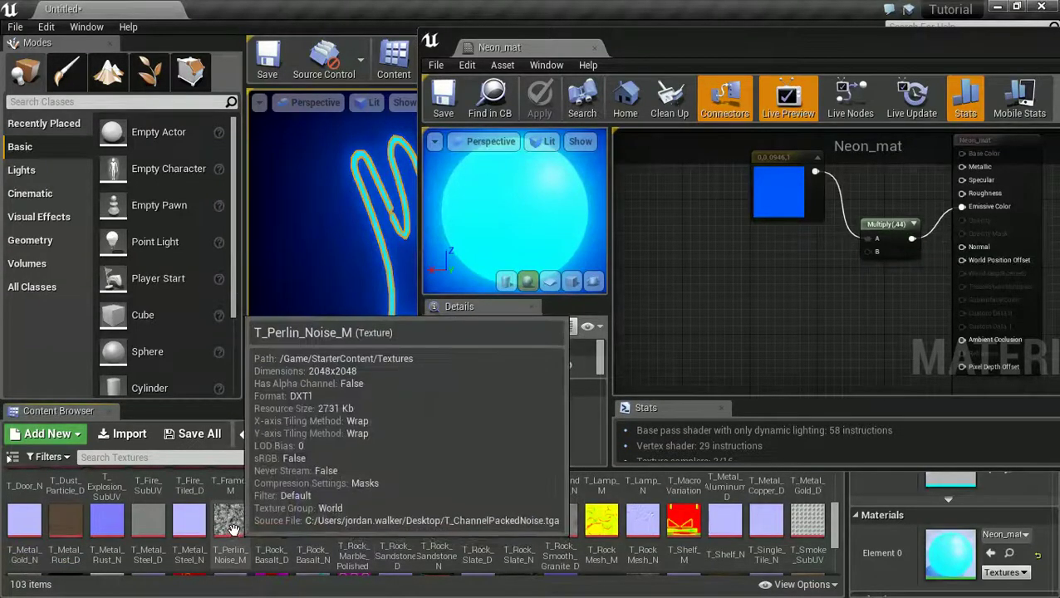
pyautogui.moveTo(232, 526); pyautogui.dragTo(718, 278)
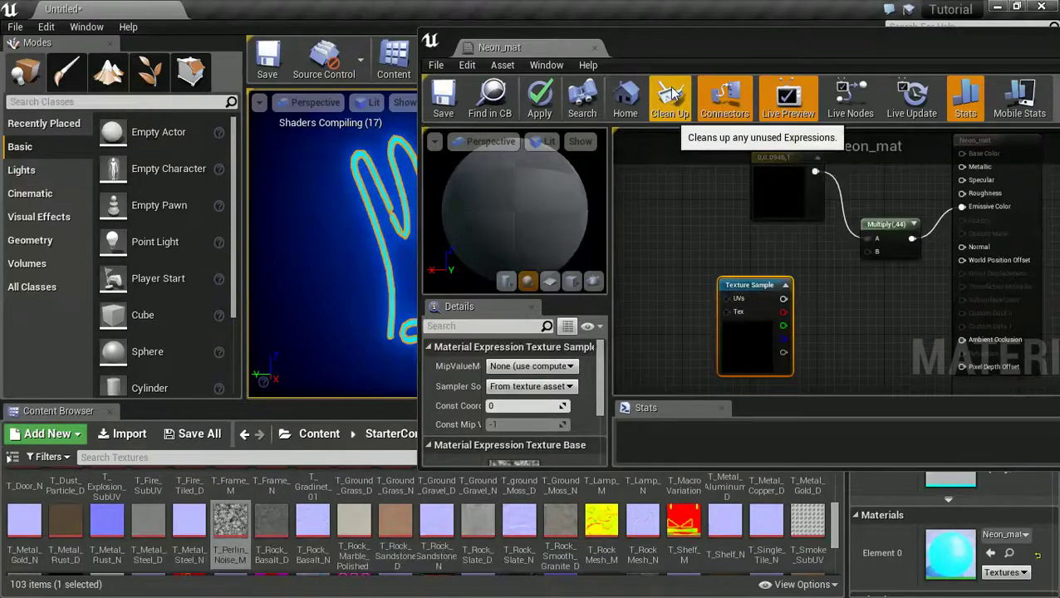
# Maximise the material editor and shift the Texture Sample node to the right
pyautogui.moveTo(712, 65); pyautogui.dragTo(536, 67)
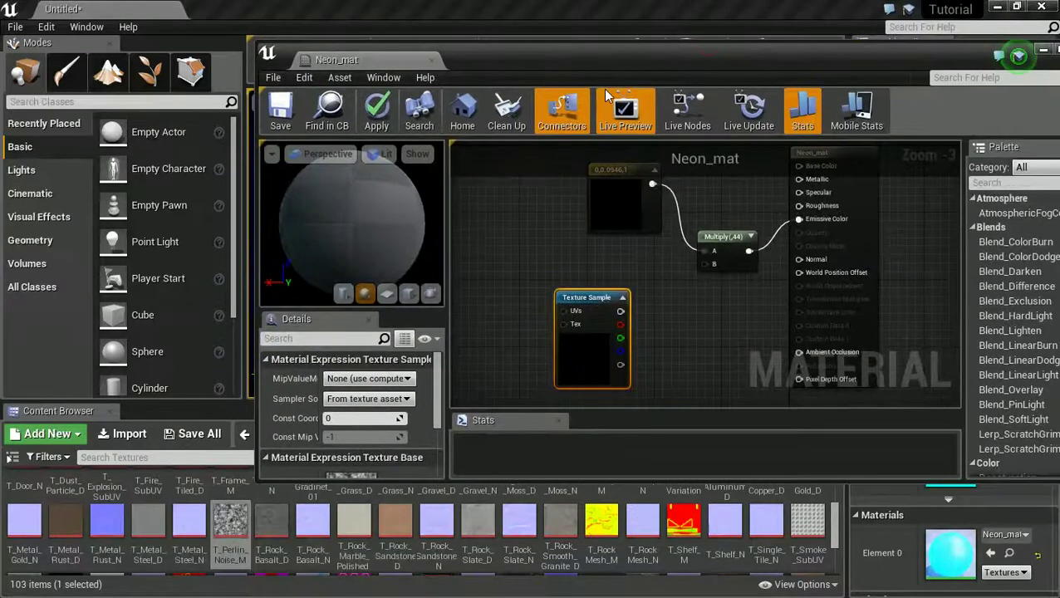
pyautogui.doubleClick(614, 65)
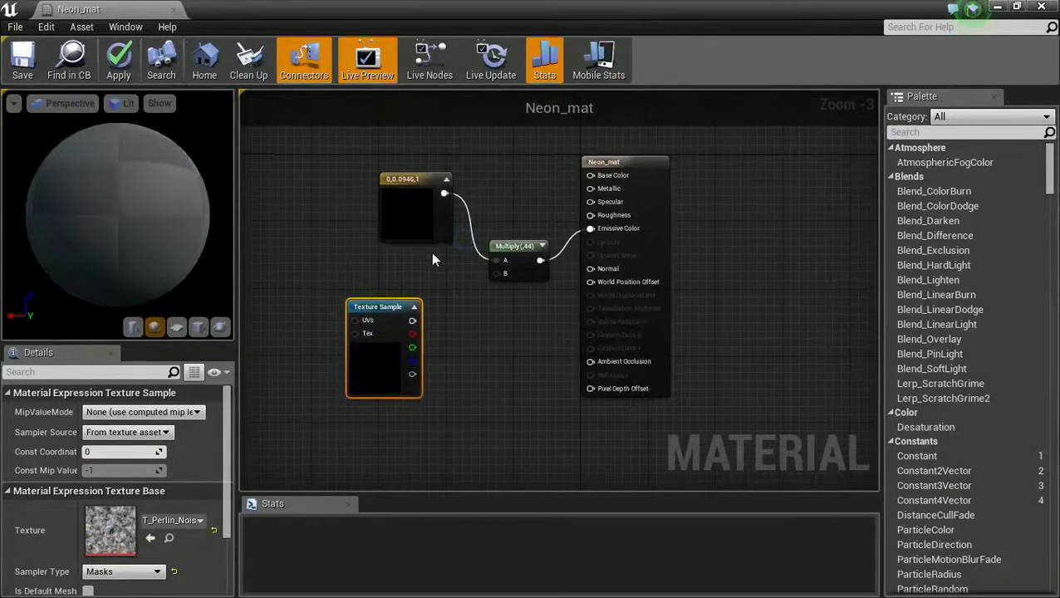
pyautogui.moveTo(391, 260); pyautogui.dragTo(405, 204)
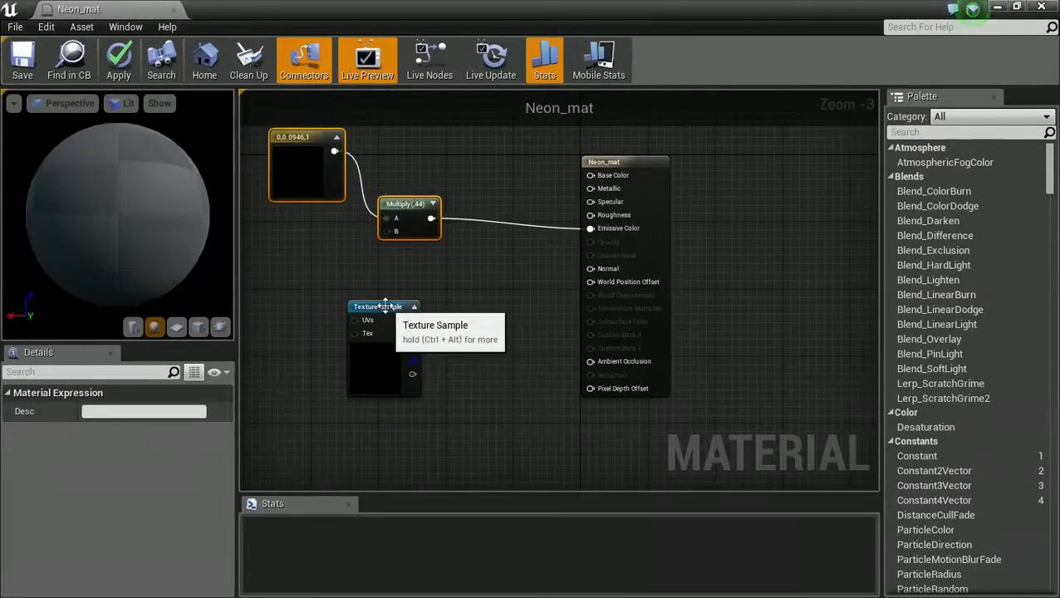
pyautogui.moveTo(401, 313); pyautogui.dragTo(406, 320)
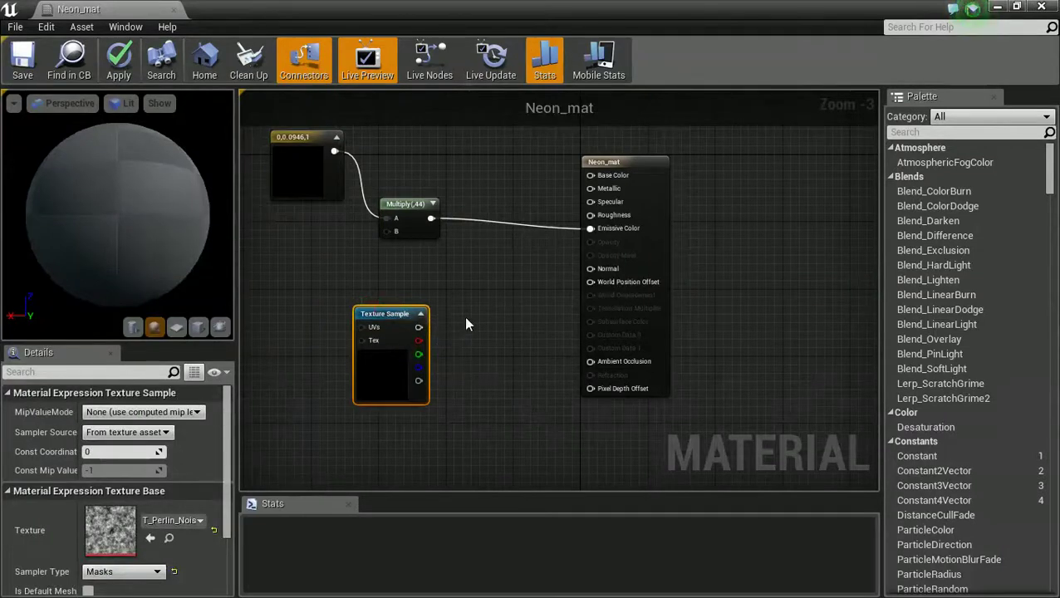
pyautogui.moveTo(402, 314); pyautogui.dragTo(427, 314)
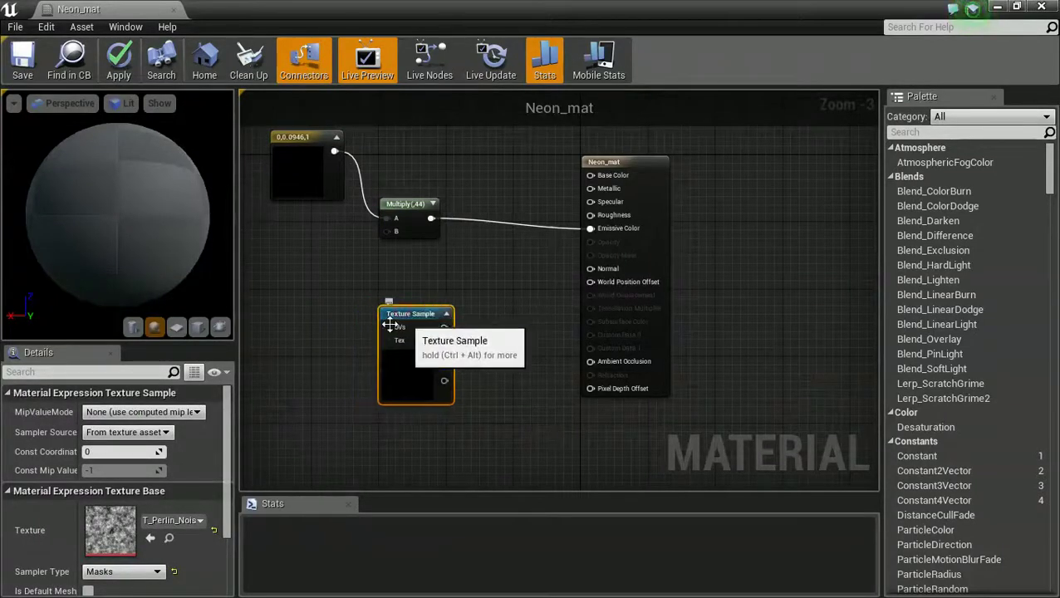
# Add a Panner node and enter 1 and 2 in its speed fields
pyautogui.rightClick(316, 330)
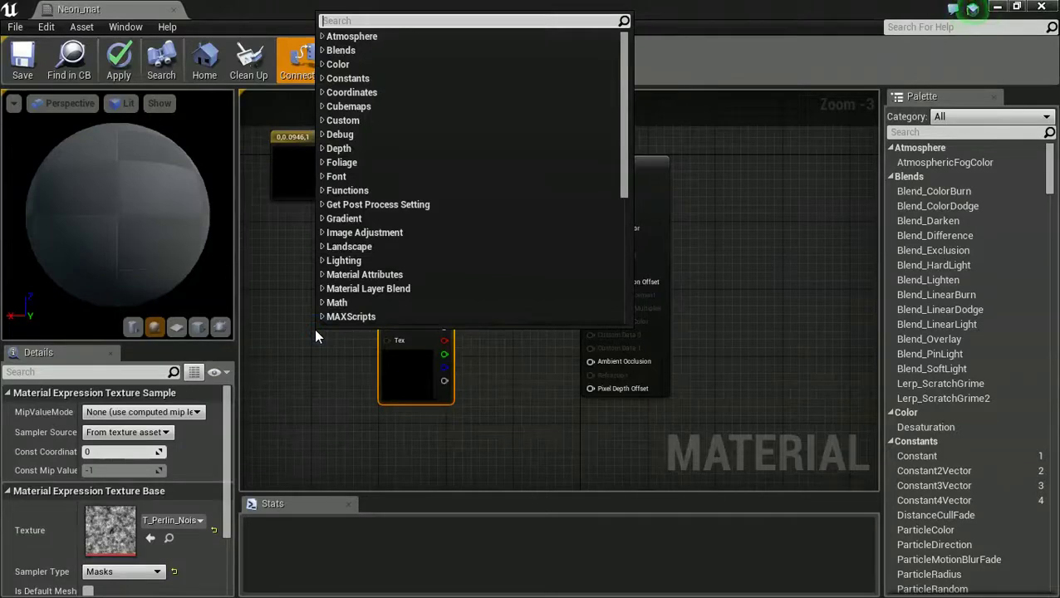
pyautogui.write('panner')
pyautogui.press('Return')
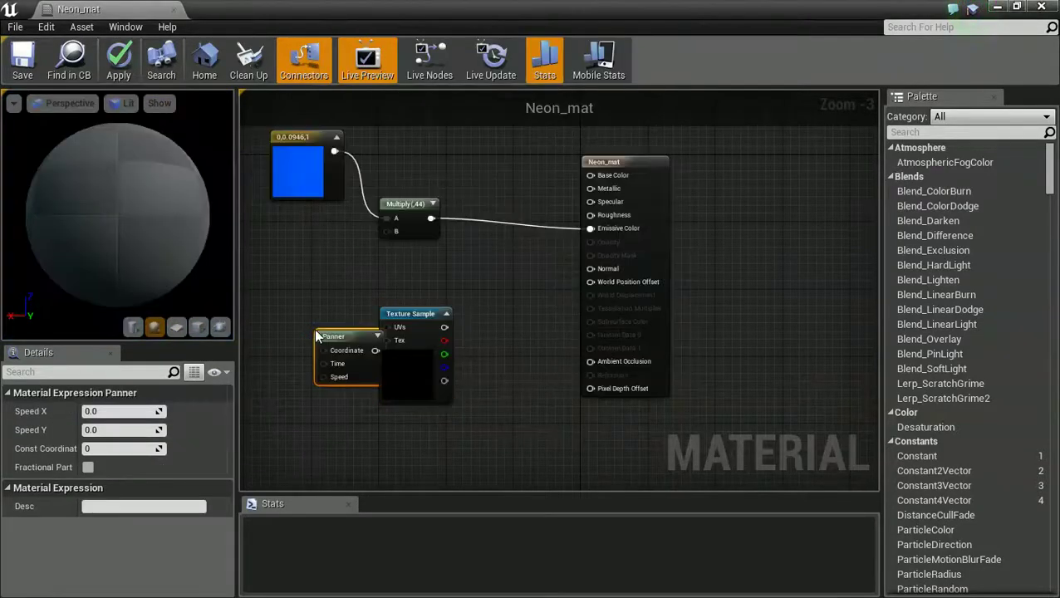
pyautogui.click(123, 413)
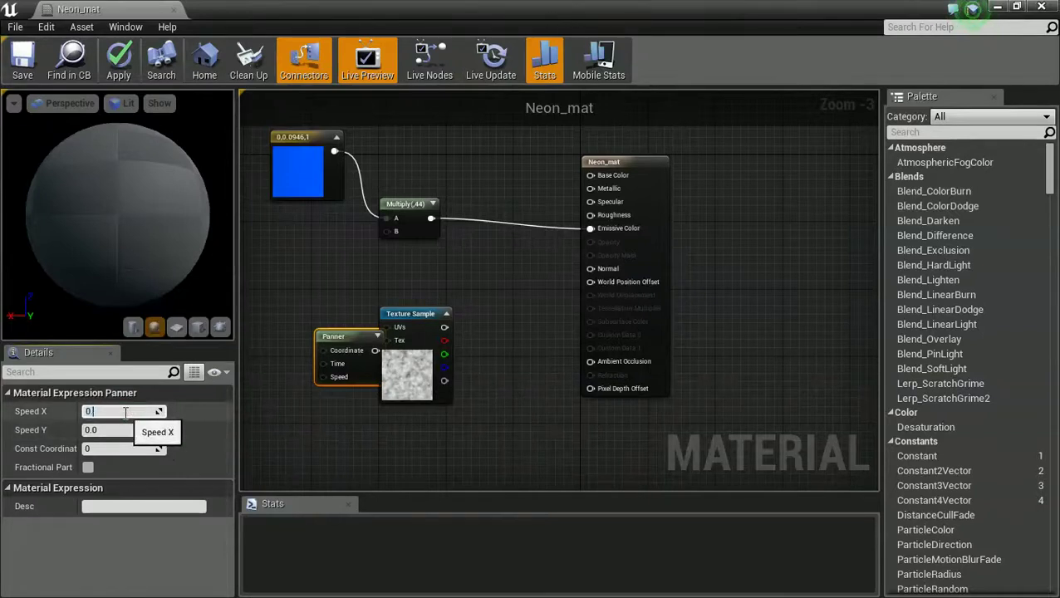
pyautogui.write('1')
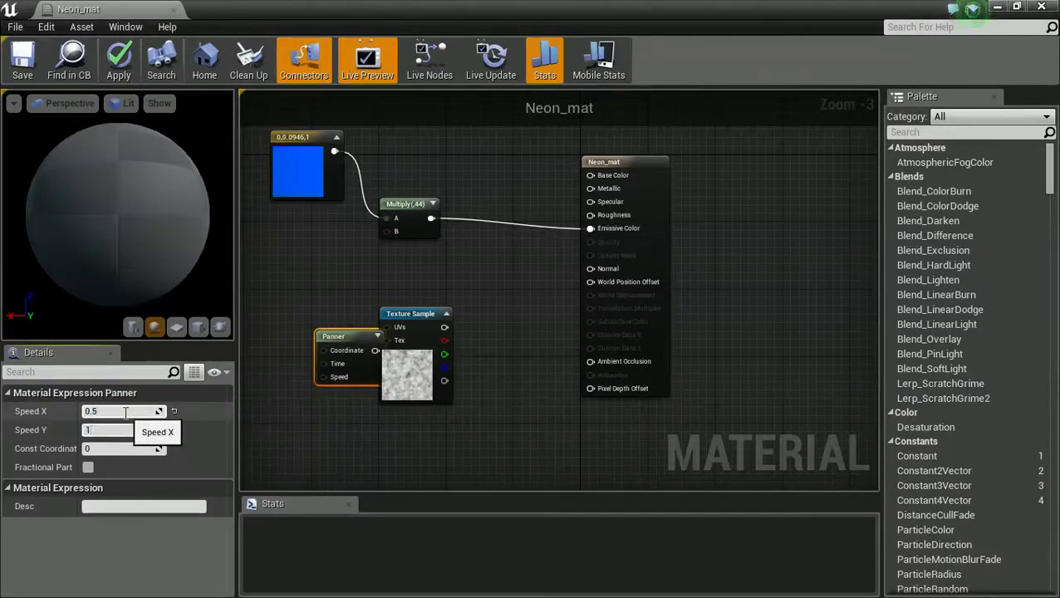
pyautogui.press('Tab')
pyautogui.write('2')
# Connect the Panner output to the Texture Sample's UVs input
pyautogui.click(480, 344)
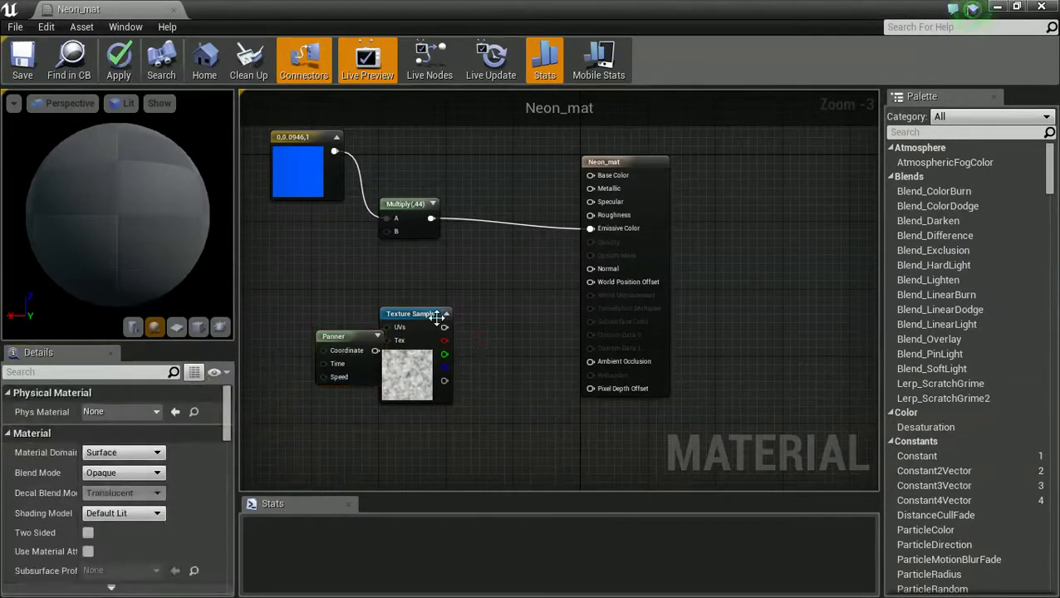
pyautogui.click(432, 314)
pyautogui.moveTo(432, 314); pyautogui.dragTo(464, 314)
pyautogui.moveTo(373, 353); pyautogui.dragTo(421, 327)
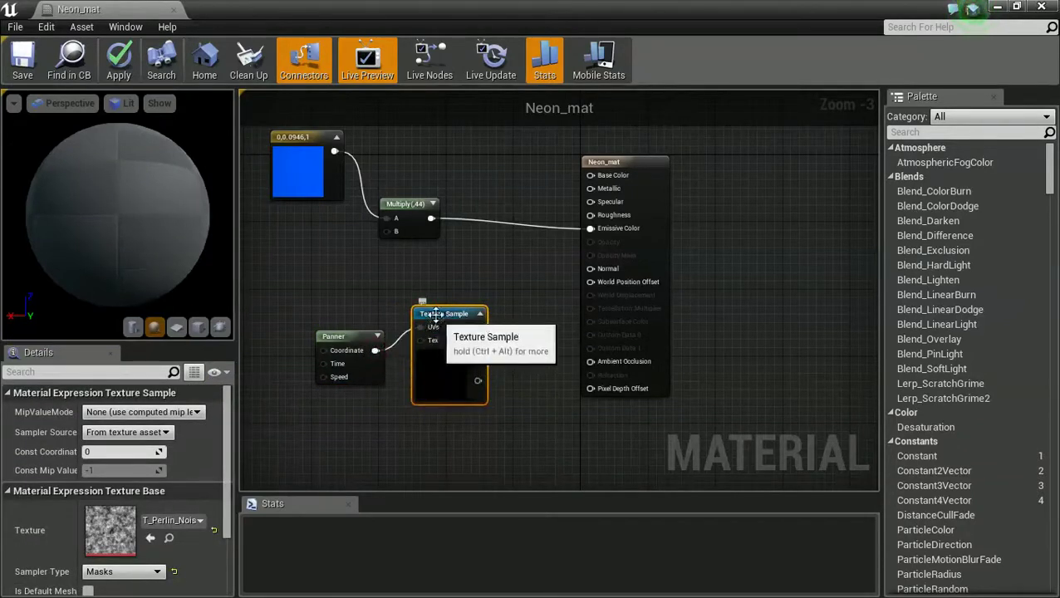
# Add the Multiply(44) blue to the panning noise texture into Emissive Color, then save Neon_mat
pyautogui.click(515, 263)
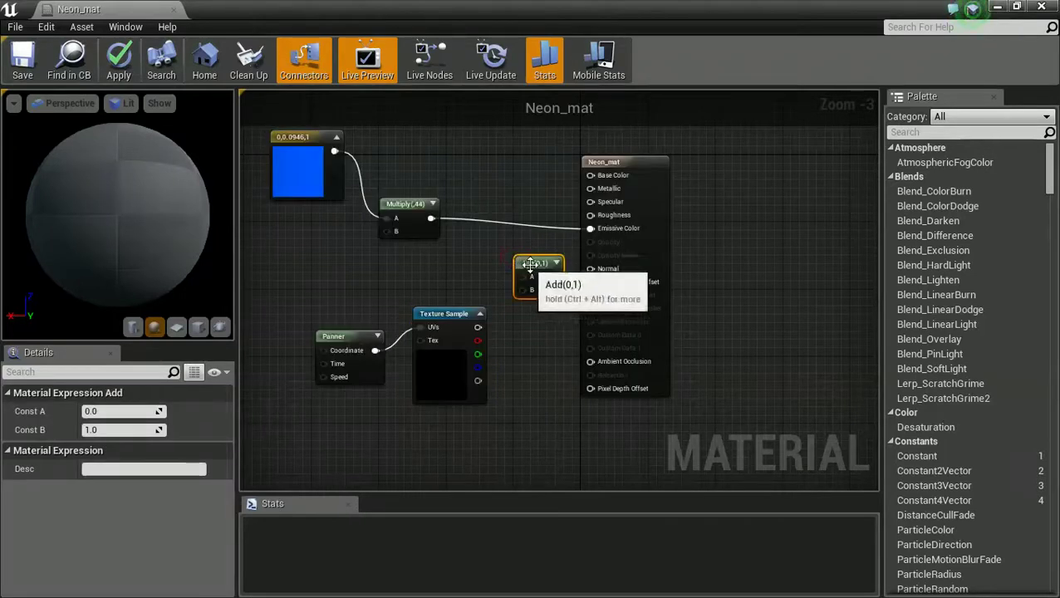
pyautogui.moveTo(478, 327); pyautogui.dragTo(431, 218)
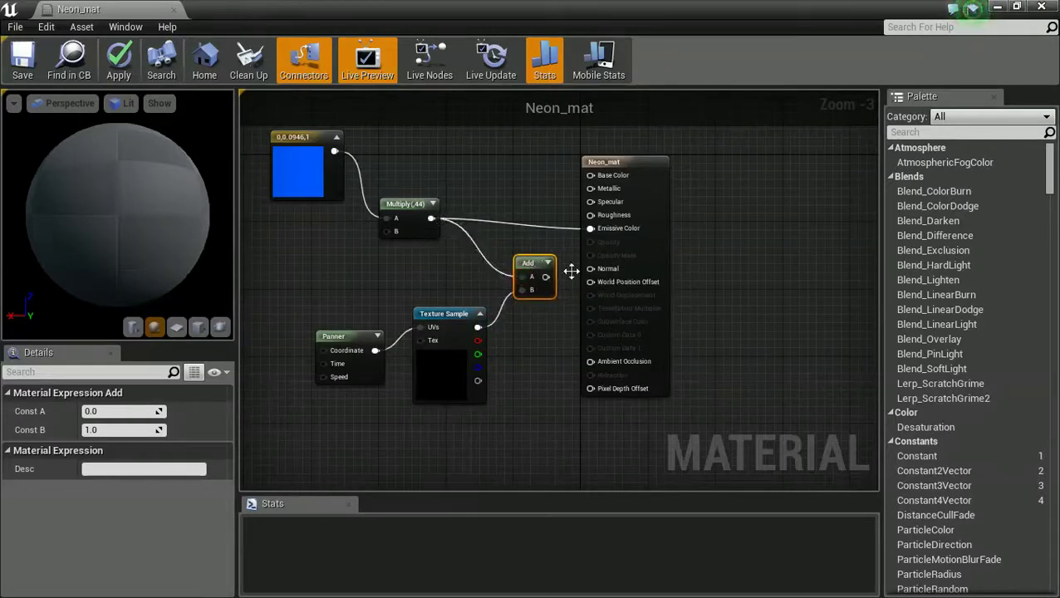
pyautogui.moveTo(546, 277); pyautogui.dragTo(591, 227)
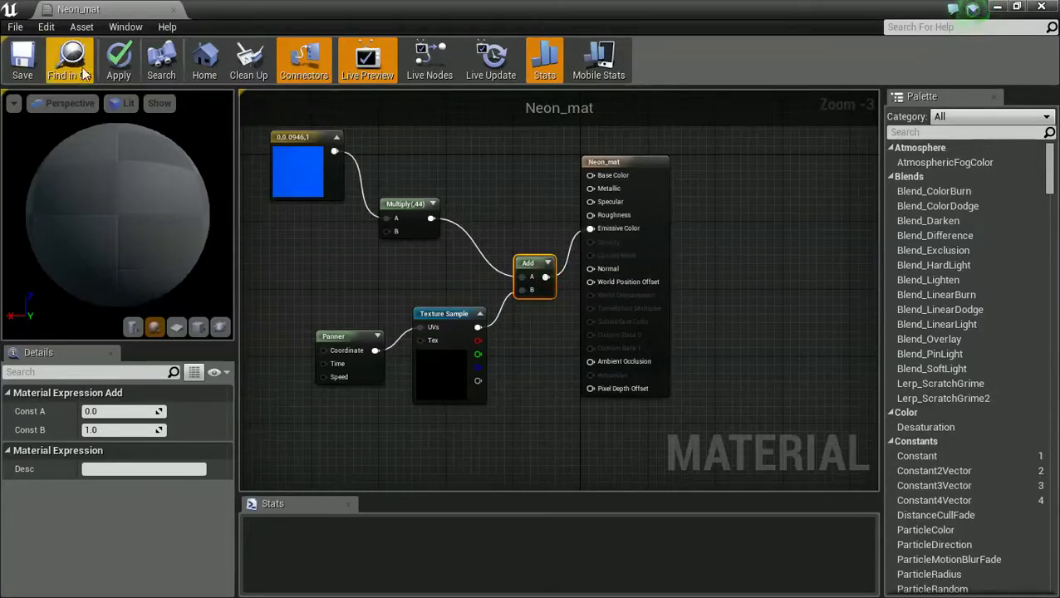
pyautogui.click(22, 66)
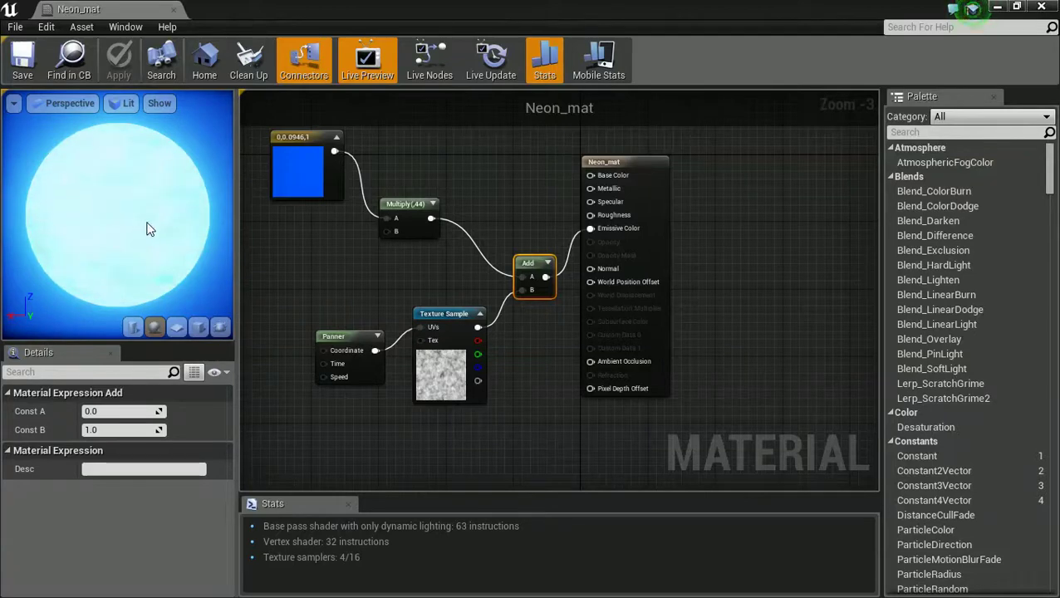
# Preview the level in a New Editor Window to see the neon hand glowing blue, then close it
pyautogui.moveTo(257, 11); pyautogui.dragTo(1056, 196)
pyautogui.click(779, 60)
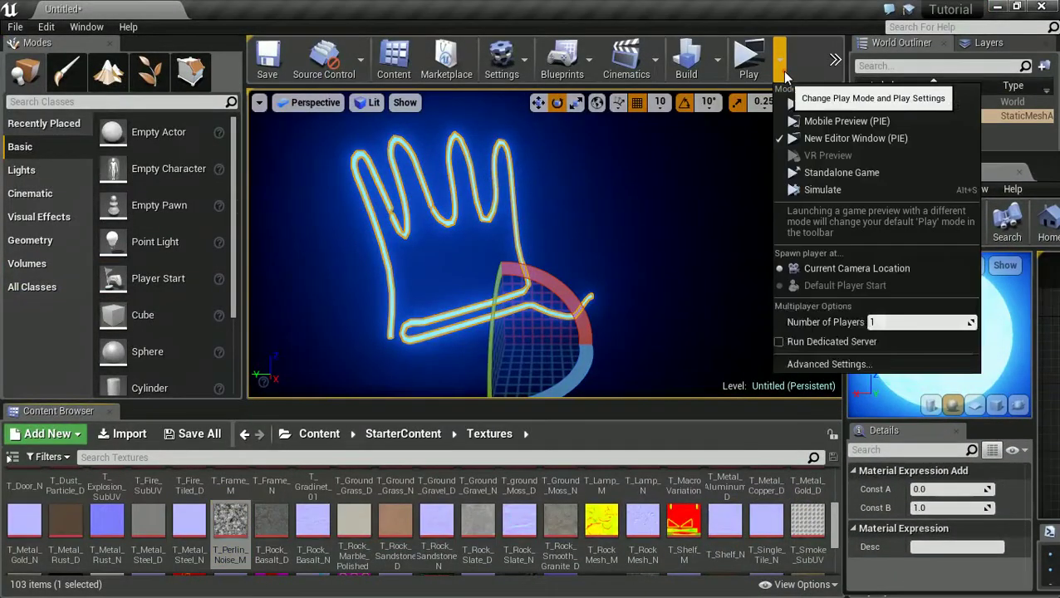
pyautogui.click(807, 138)
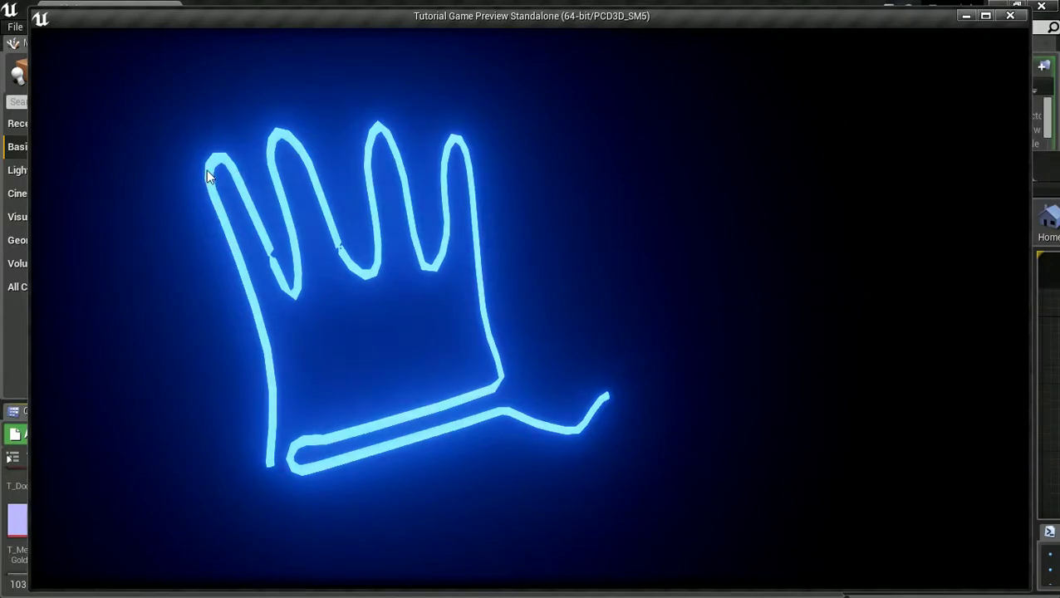
pyautogui.click(1009, 16)
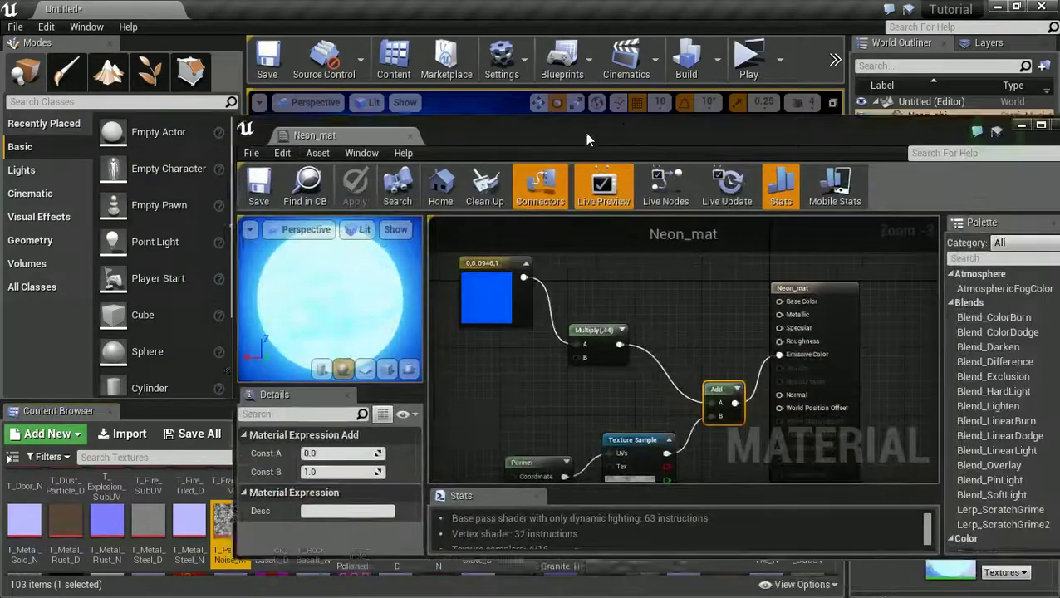
# Place a new Multiply node before the Neon_mat output and delete the old Add node
pyautogui.scroll(-2, 606, 315)
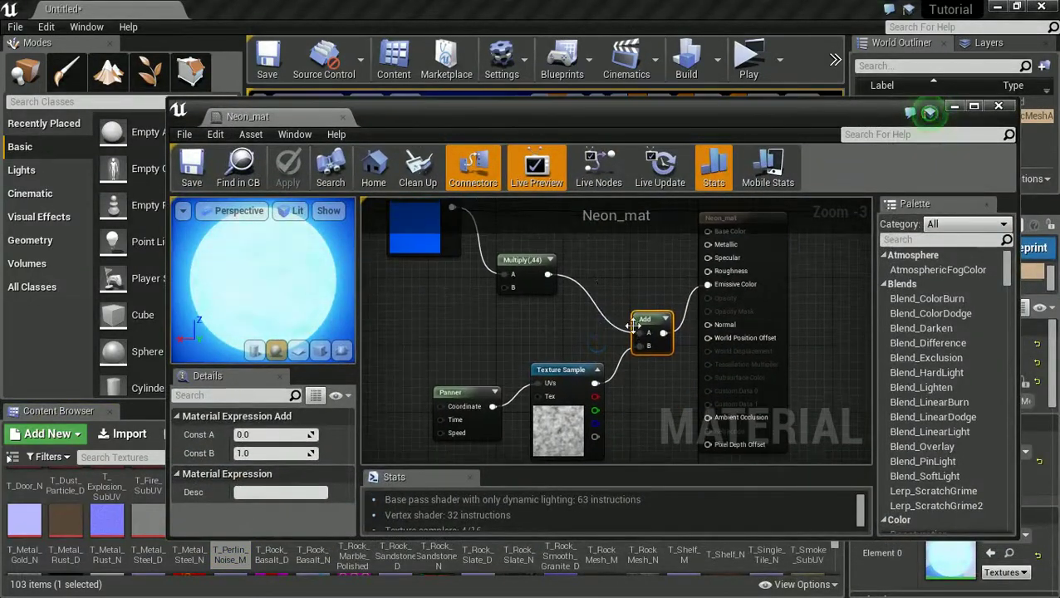
pyautogui.moveTo(646, 290); pyautogui.dragTo(639, 314, button='right')
pyautogui.moveTo(731, 244); pyautogui.dragTo(781, 259)
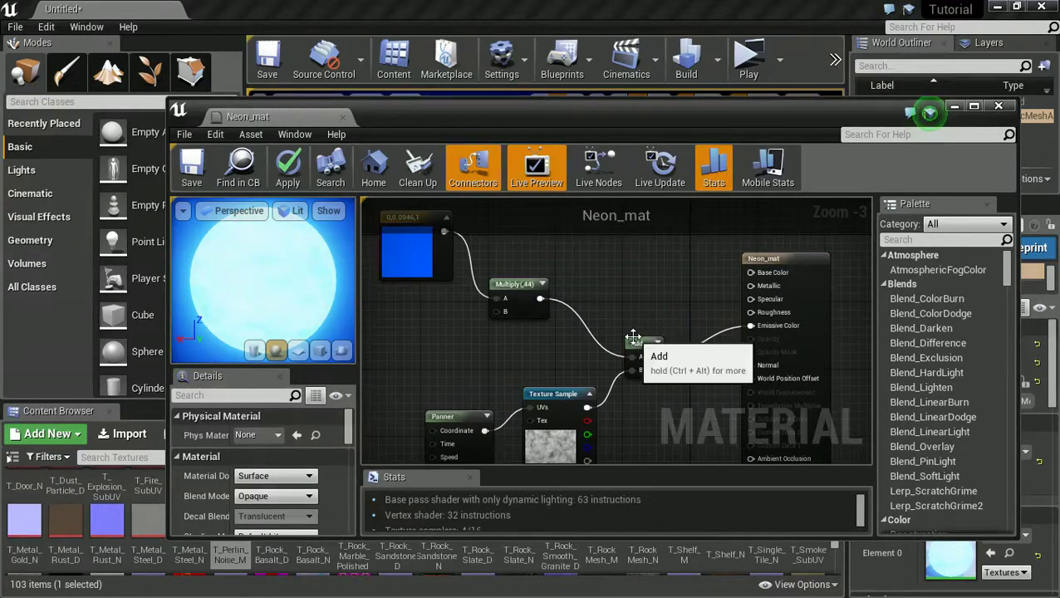
pyautogui.click(671, 321)
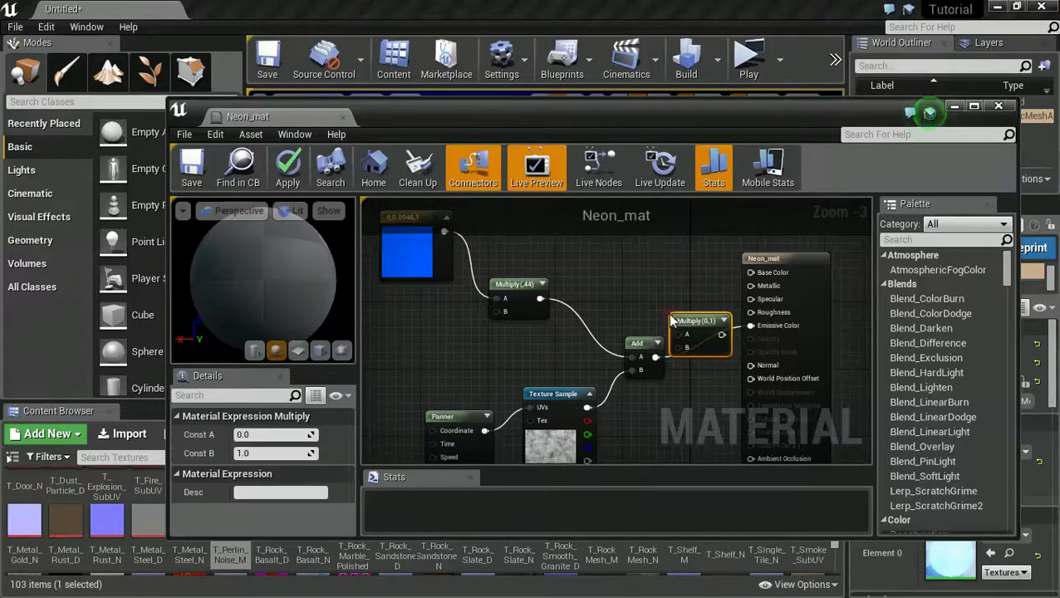
pyautogui.click(637, 344)
pyautogui.press('Delete')
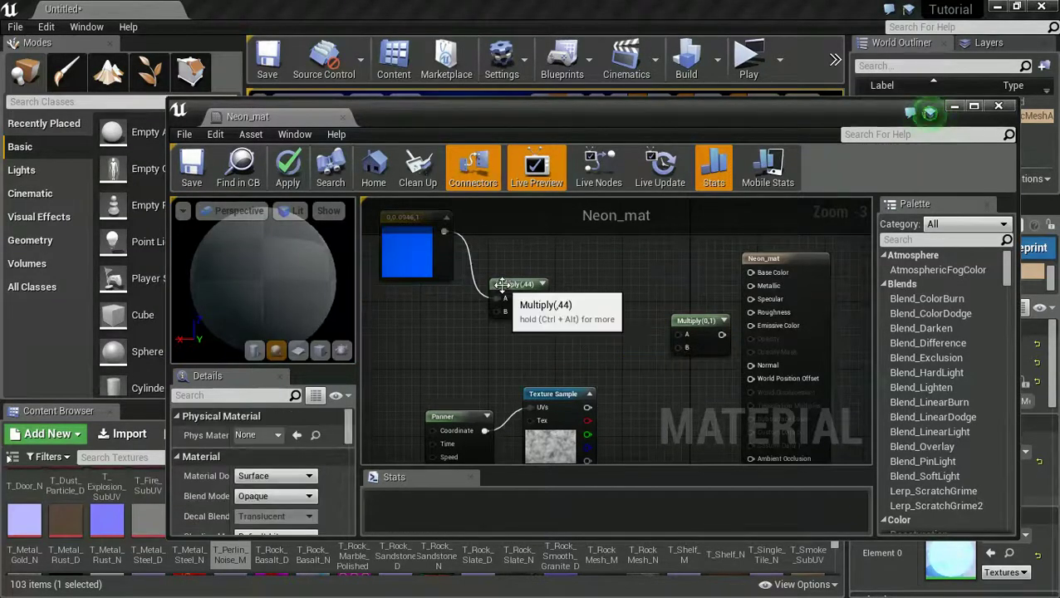
# Lower the blue multiplier to 38, multiply it with the noise into Emissive Color, and save
pyautogui.click(503, 300)
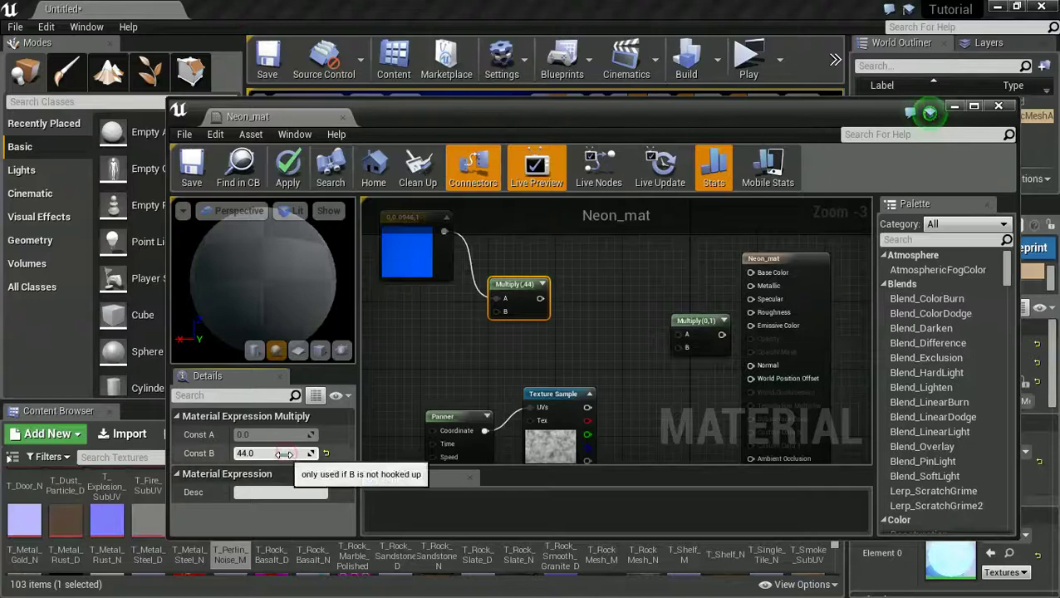
pyautogui.click(278, 453)
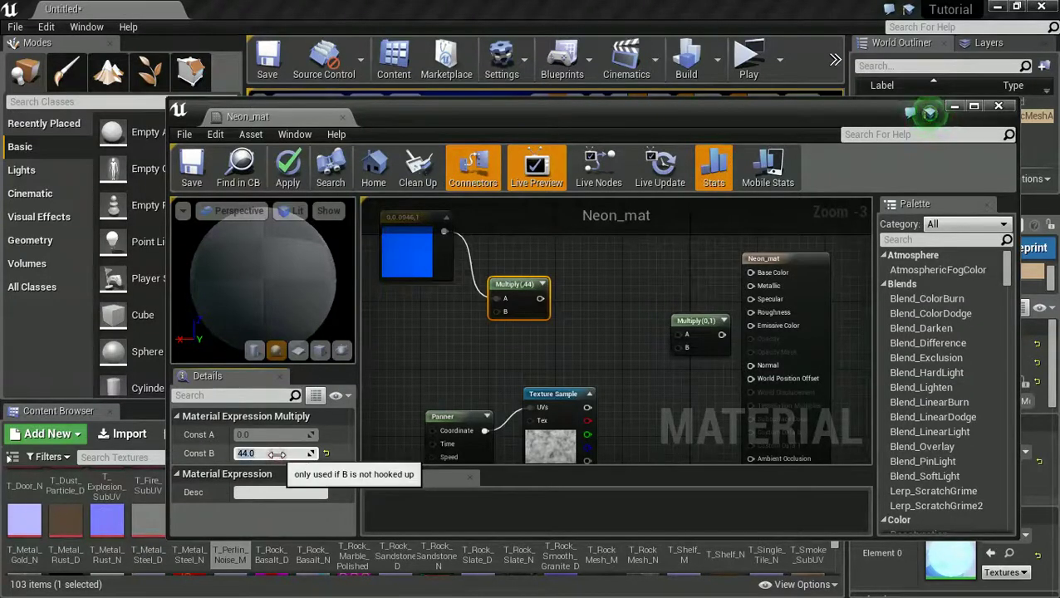
pyautogui.write('38')
pyautogui.click(624, 392)
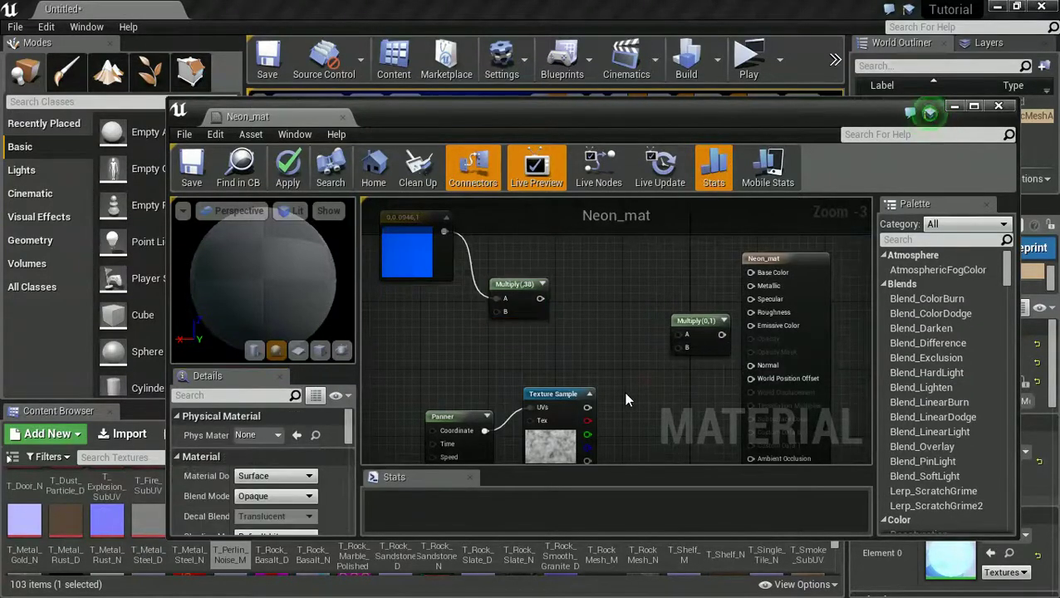
pyautogui.moveTo(586, 407); pyautogui.dragTo(541, 299)
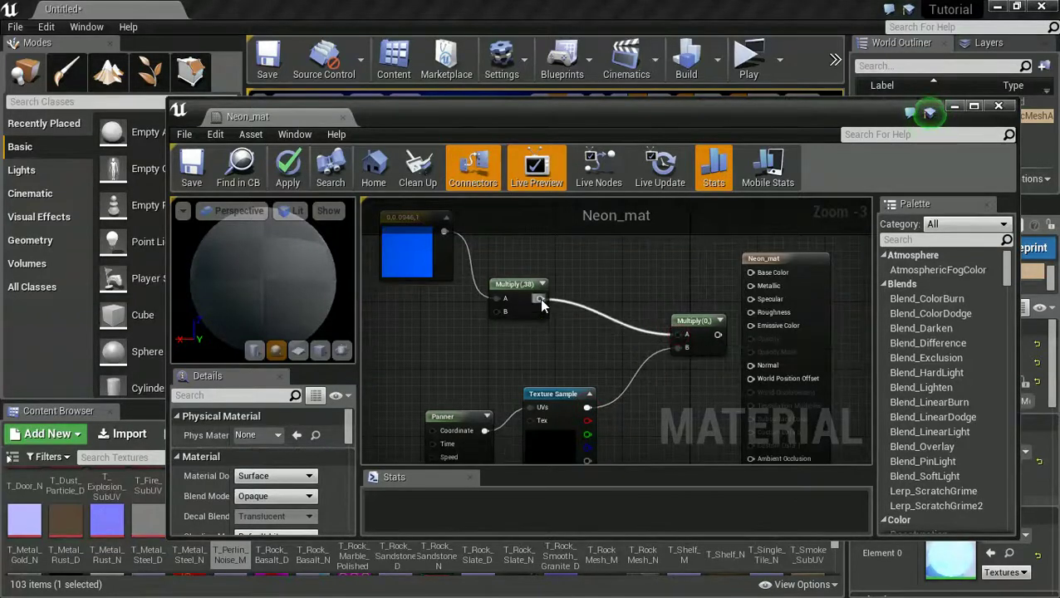
pyautogui.moveTo(707, 334); pyautogui.dragTo(751, 326)
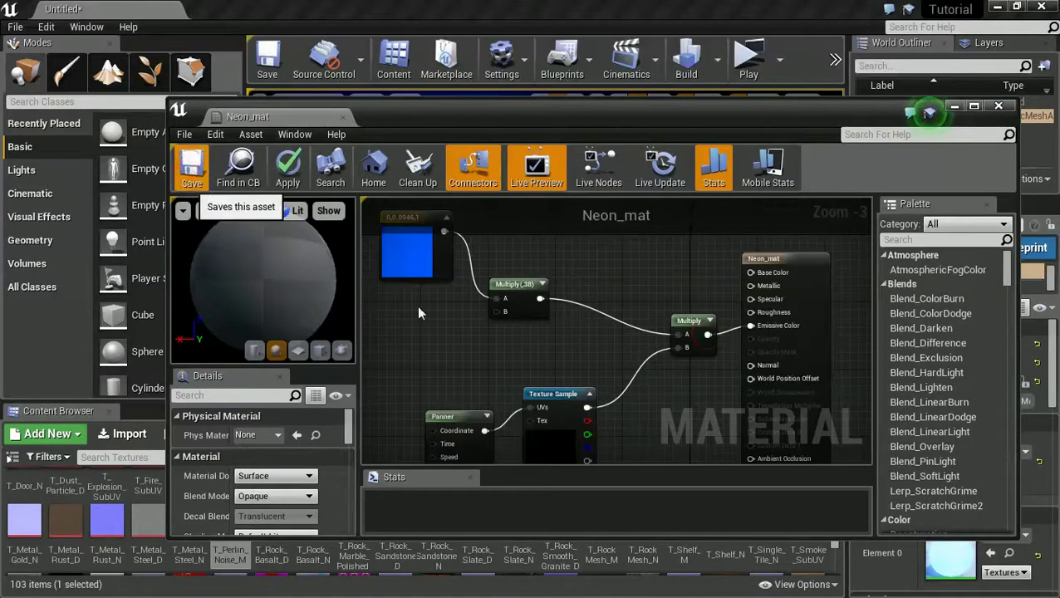
pyautogui.hotkey('ctrl', 's')
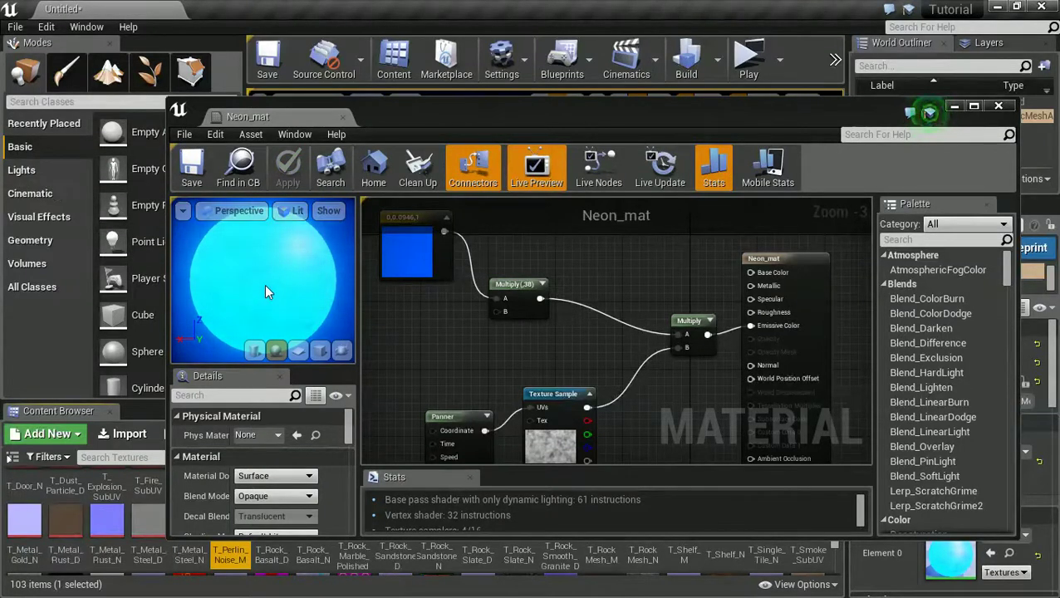
# Run a standalone game preview to watch the neon hand's shimmering glow, then close it
pyautogui.moveTo(382, 116); pyautogui.dragTo(1059, 180)
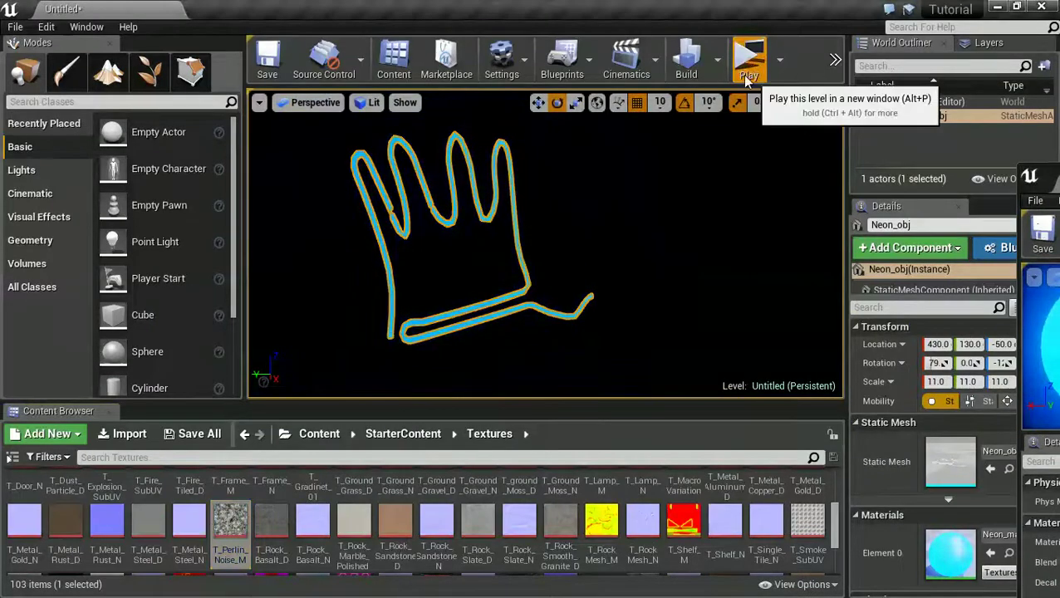
pyautogui.click(746, 68)
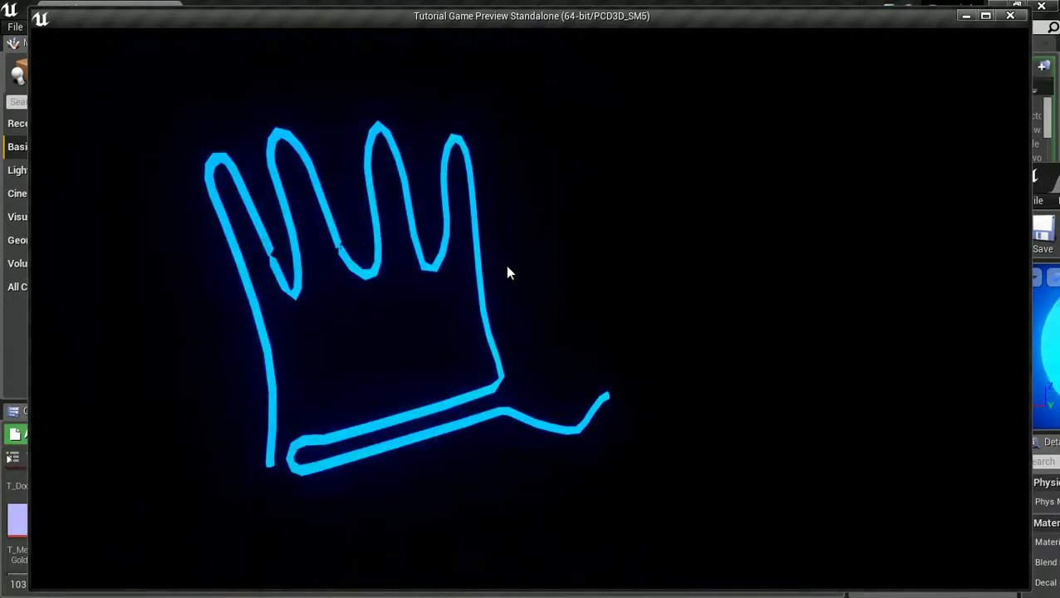
pyautogui.click(1009, 16)
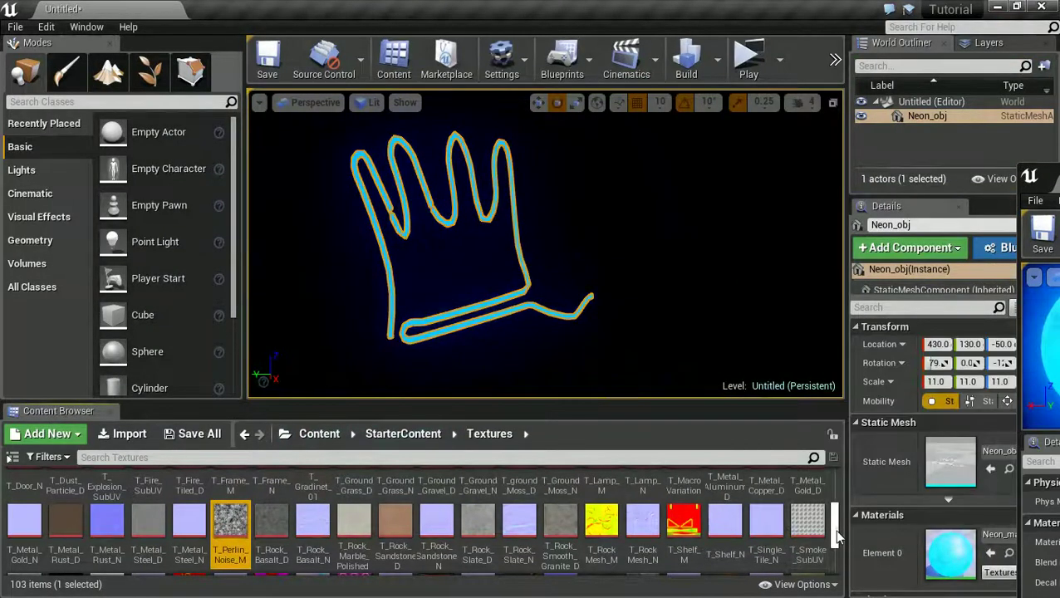
# Add the T_Smoke_Tiled_D texture to the Neon_mat graph as a Texture Sample node
pyautogui.scroll(-1, 836, 538)
pyautogui.moveTo(834, 531); pyautogui.dragTo(835, 551)
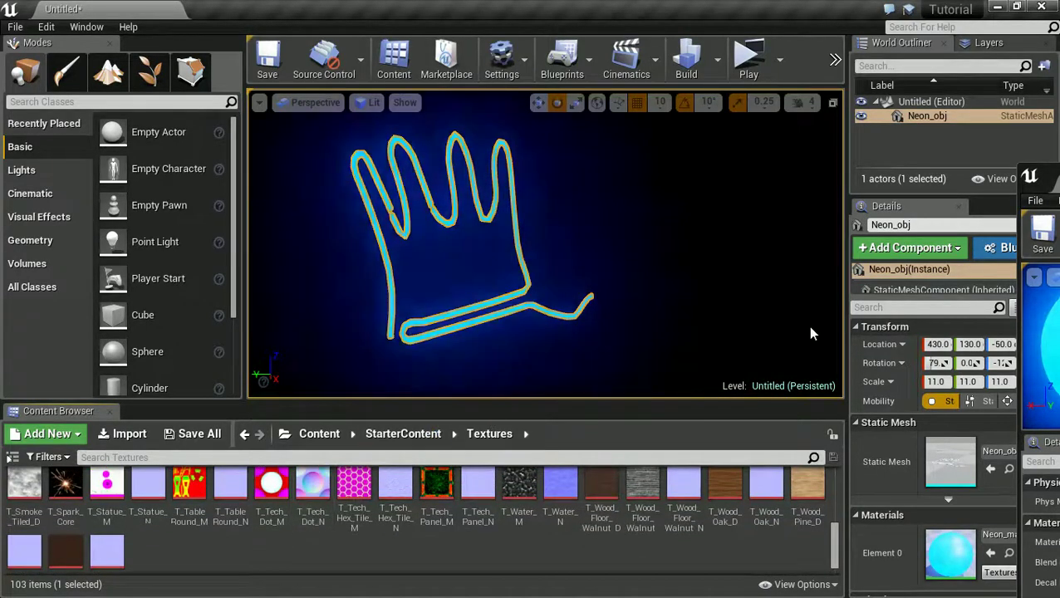
pyautogui.moveTo(1048, 177); pyautogui.dragTo(489, 132)
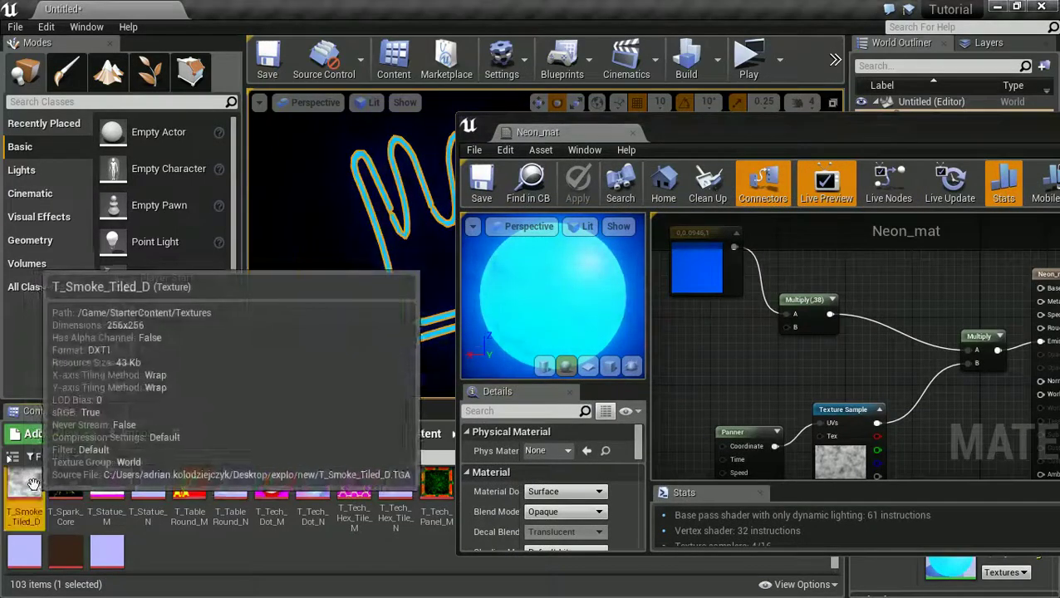
pyautogui.moveTo(24, 490); pyautogui.dragTo(955, 428)
pyautogui.moveTo(883, 382); pyautogui.dragTo(810, 299, button='right')
pyautogui.moveTo(835, 123); pyautogui.dragTo(743, 84)
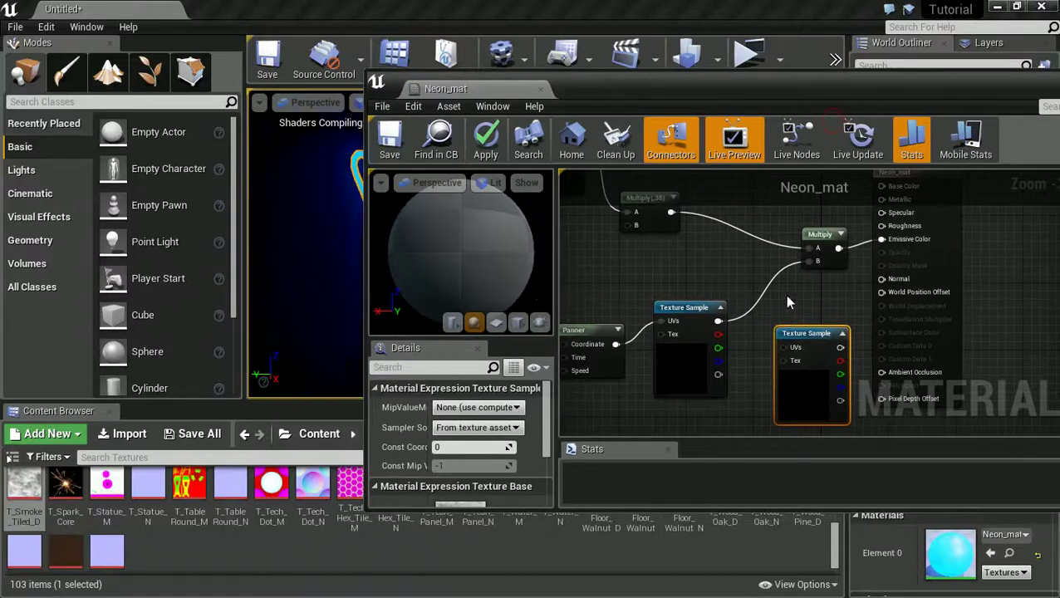
# Replace the old noise sample with the smoke texture, panned into Multiply's B, and save Neon_mat
pyautogui.click(674, 309)
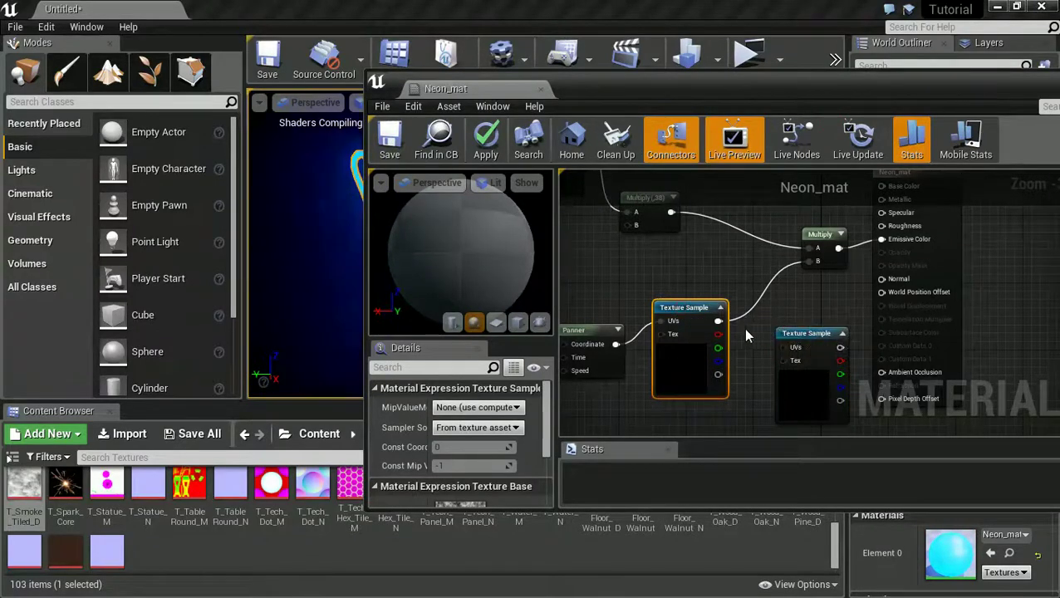
pyautogui.press('Delete')
pyautogui.moveTo(789, 332); pyautogui.dragTo(686, 319)
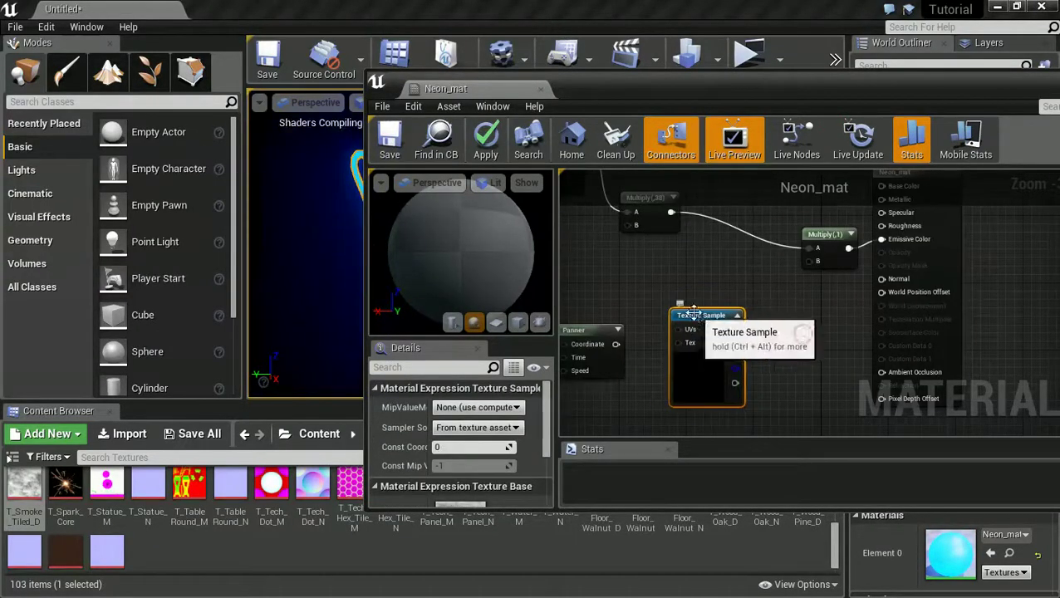
pyautogui.moveTo(614, 346); pyautogui.dragTo(680, 337)
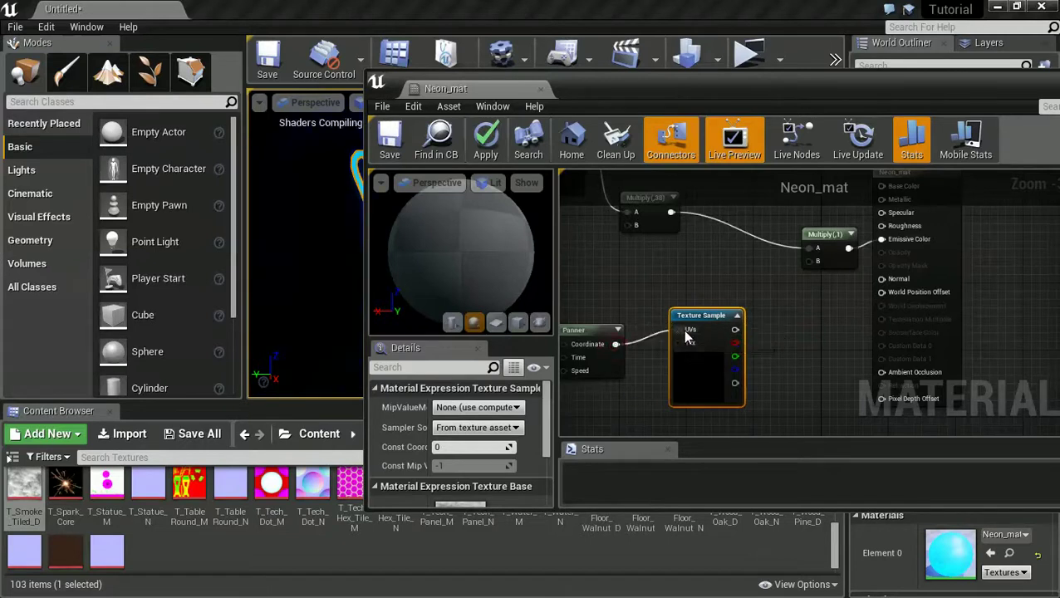
pyautogui.moveTo(734, 332); pyautogui.dragTo(818, 261)
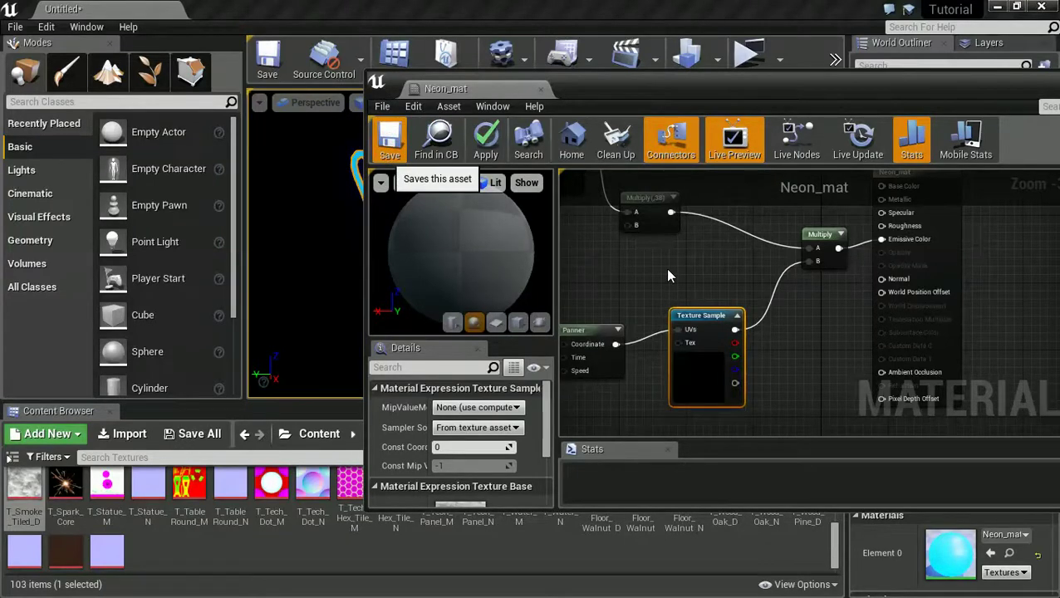
pyautogui.hotkey('ctrl', 's')
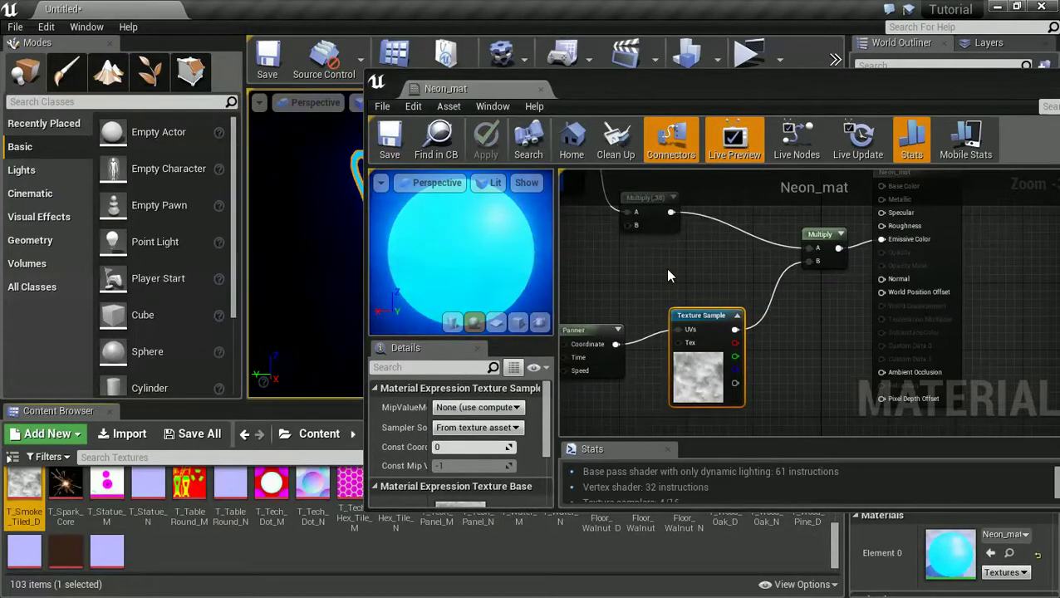
pyautogui.moveTo(639, 83); pyautogui.dragTo(1021, 181)
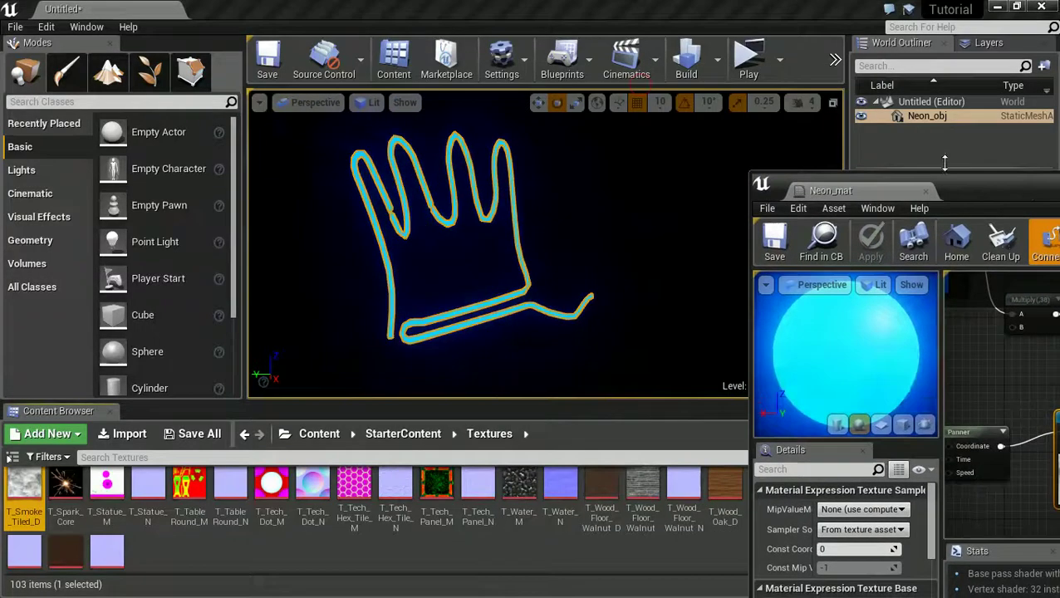
# Run the standalone game preview of the smoke-textured neon hand, then close it and reopen Neon_mat
pyautogui.click(749, 60)
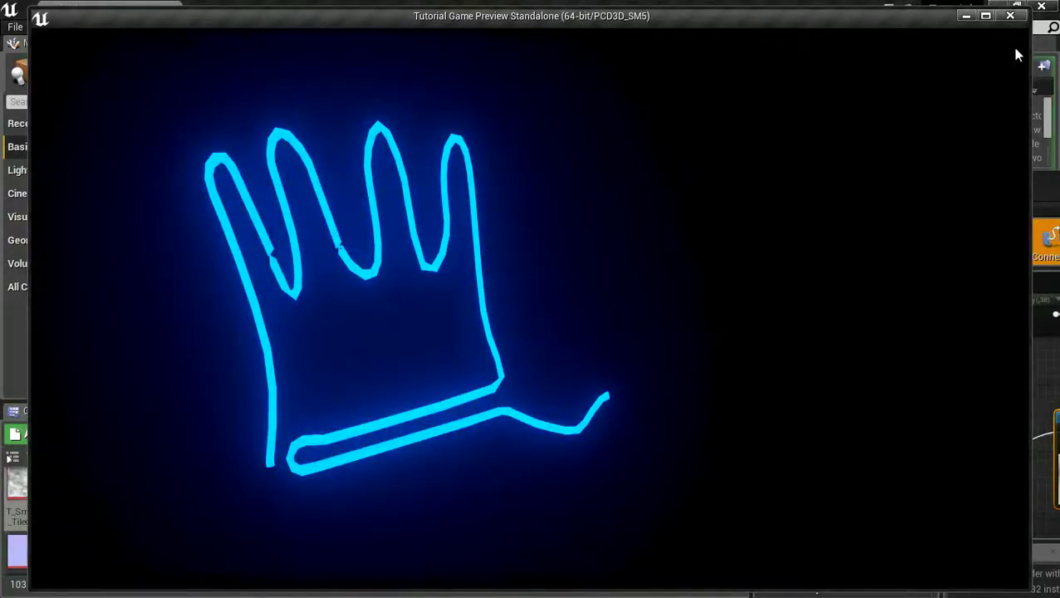
pyautogui.click(1010, 15)
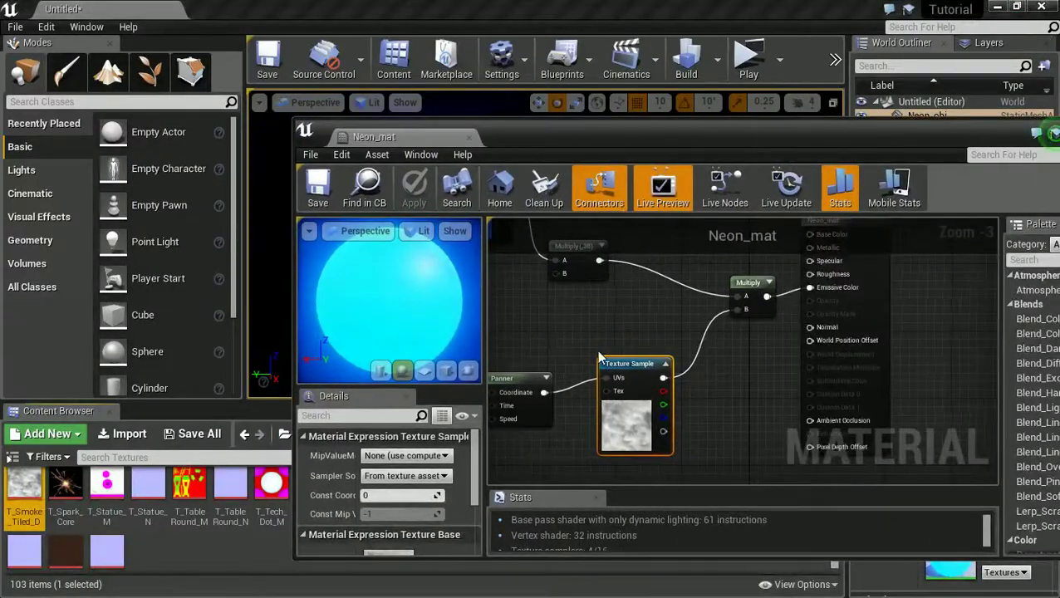
pyautogui.moveTo(585, 331); pyautogui.dragTo(668, 324, button='right')
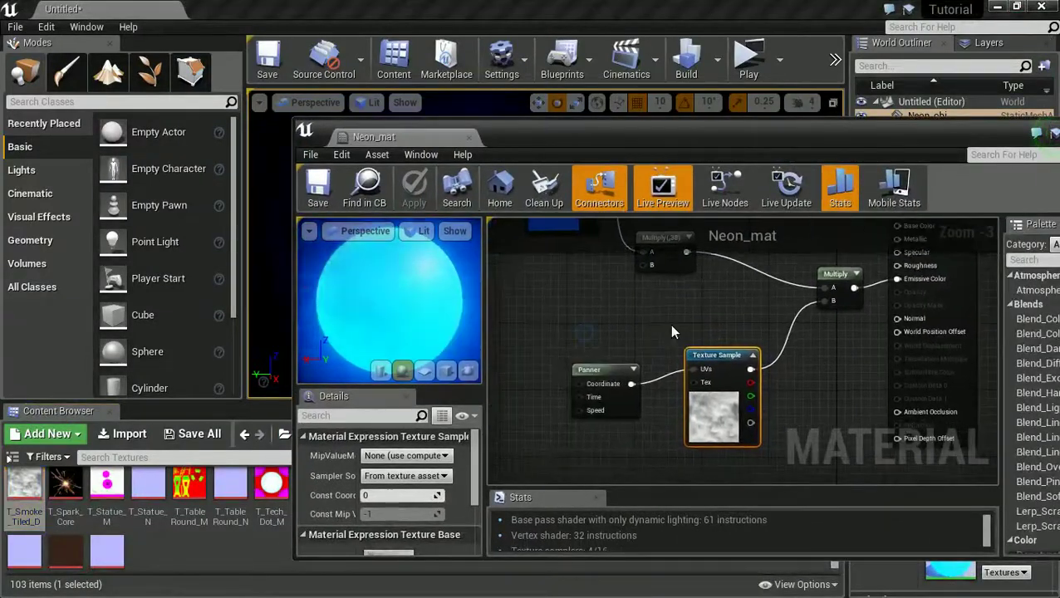
# Set the Panner's Speed X to 0.2 and Speed Y to 0.5 with Const Coordinate 1
pyautogui.click(609, 370)
pyautogui.click(402, 455)
pyautogui.write('0')
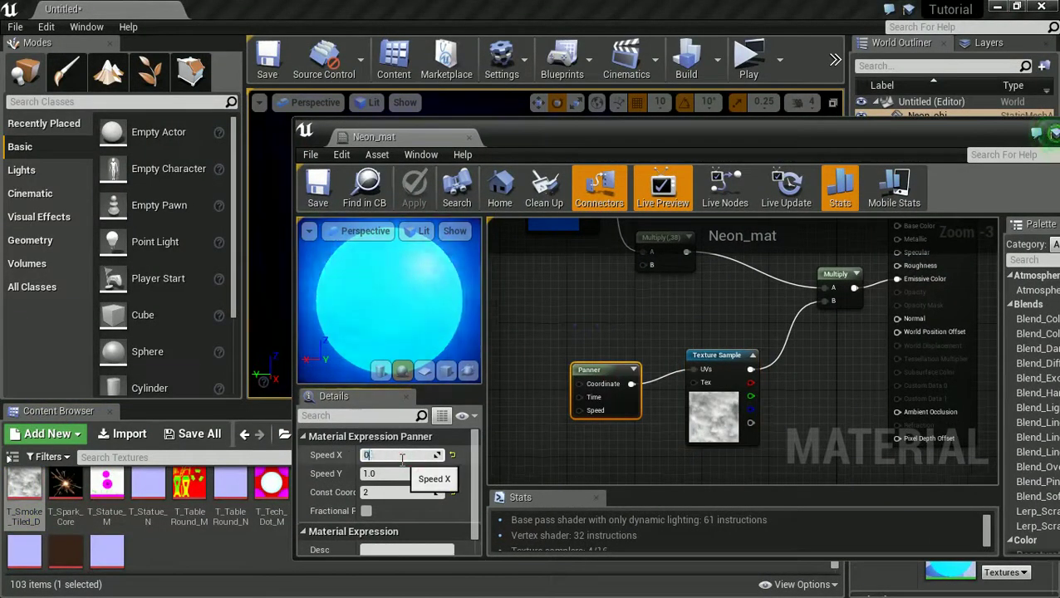
pyautogui.write('.2')
pyautogui.press('Tab')
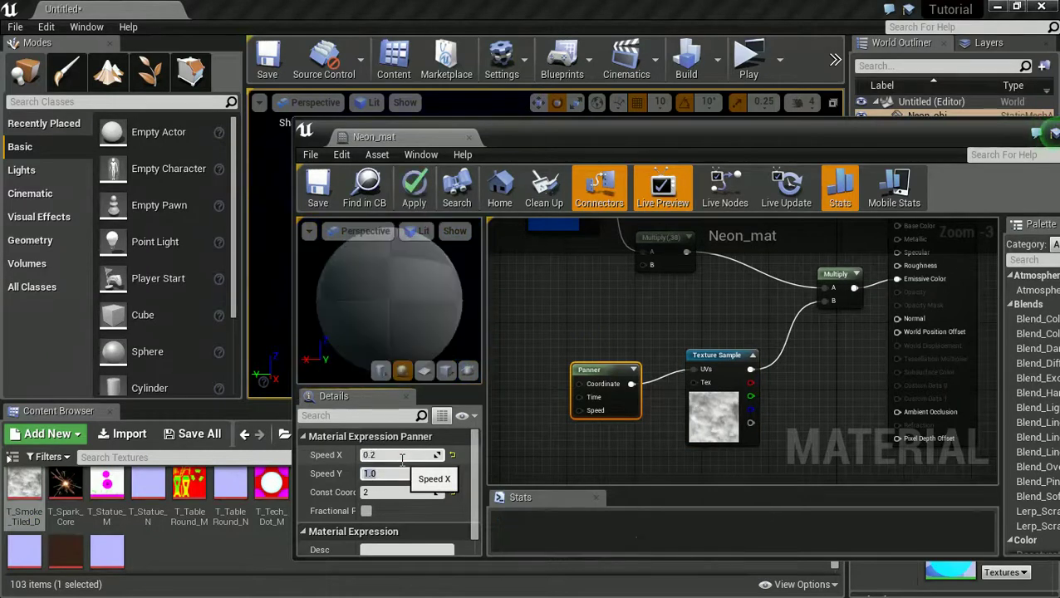
pyautogui.click(610, 375)
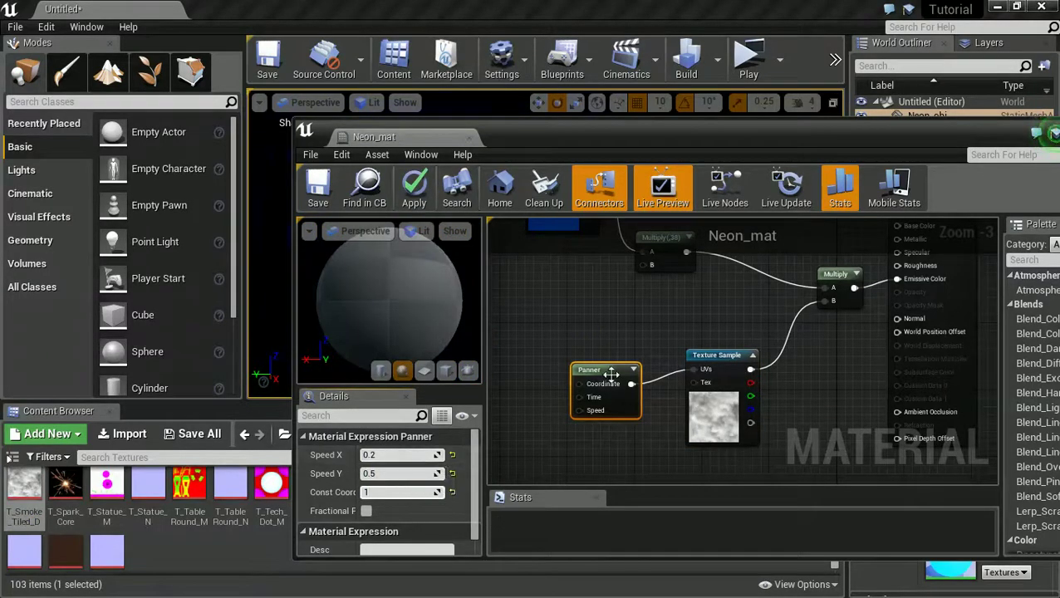
pyautogui.click(644, 334)
# Replace the final Multiply with an Add summing the smoke texture and blue, then save Neon_mat
pyautogui.moveTo(677, 330); pyautogui.dragTo(599, 355, button='right')
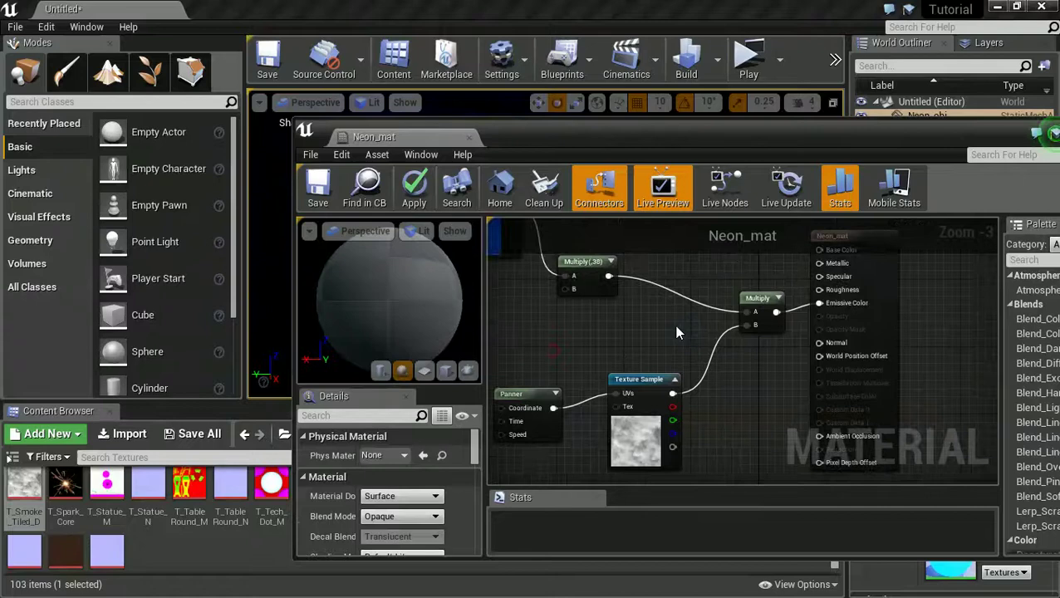
pyautogui.click(755, 299)
pyautogui.press('Delete')
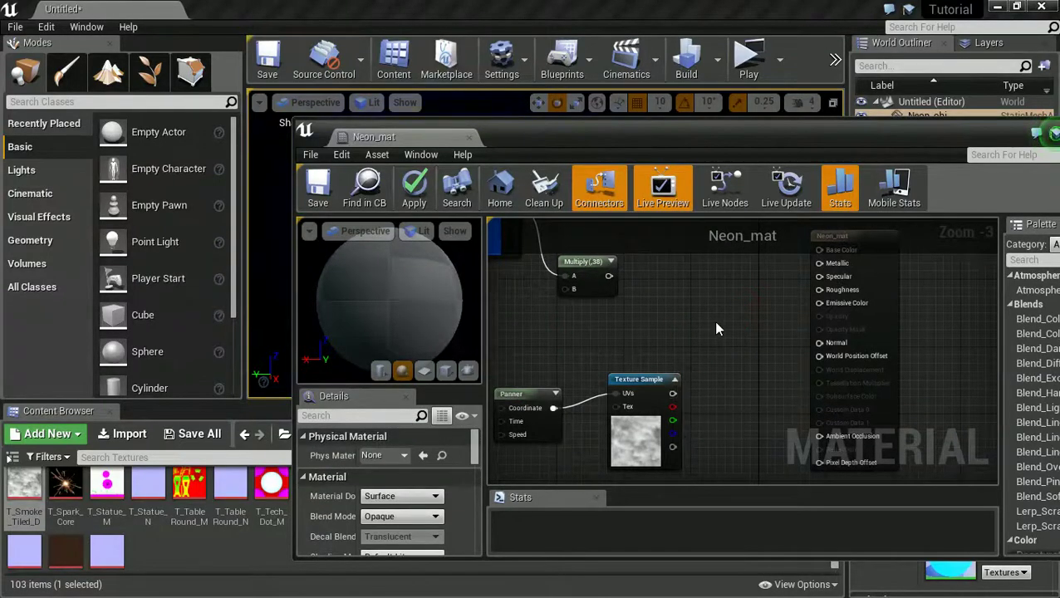
pyautogui.click(713, 320)
pyautogui.moveTo(673, 393); pyautogui.dragTo(725, 357)
pyautogui.moveTo(608, 276); pyautogui.dragTo(823, 302)
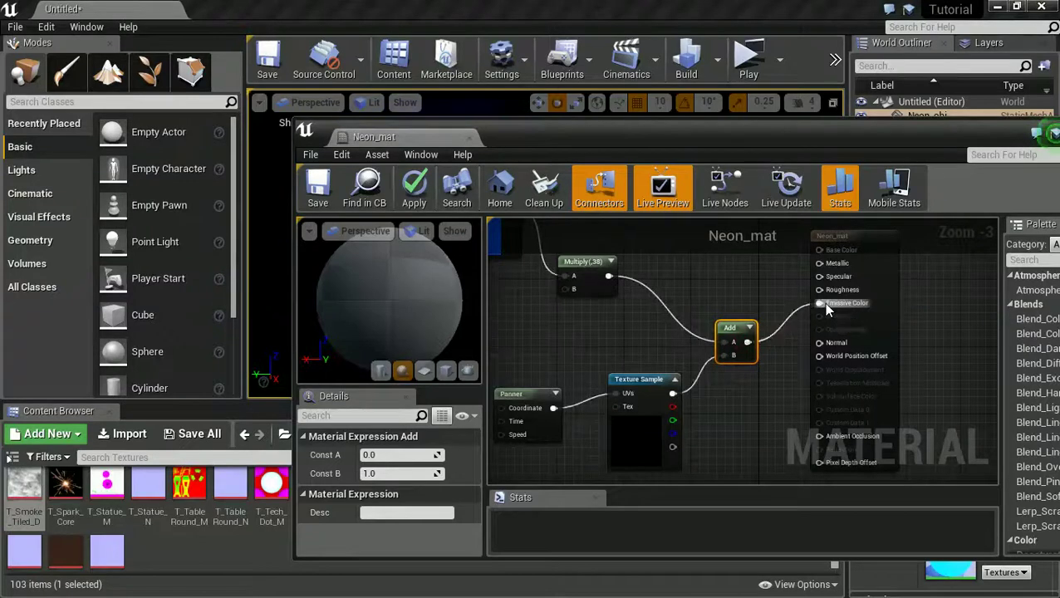
pyautogui.click(346, 181)
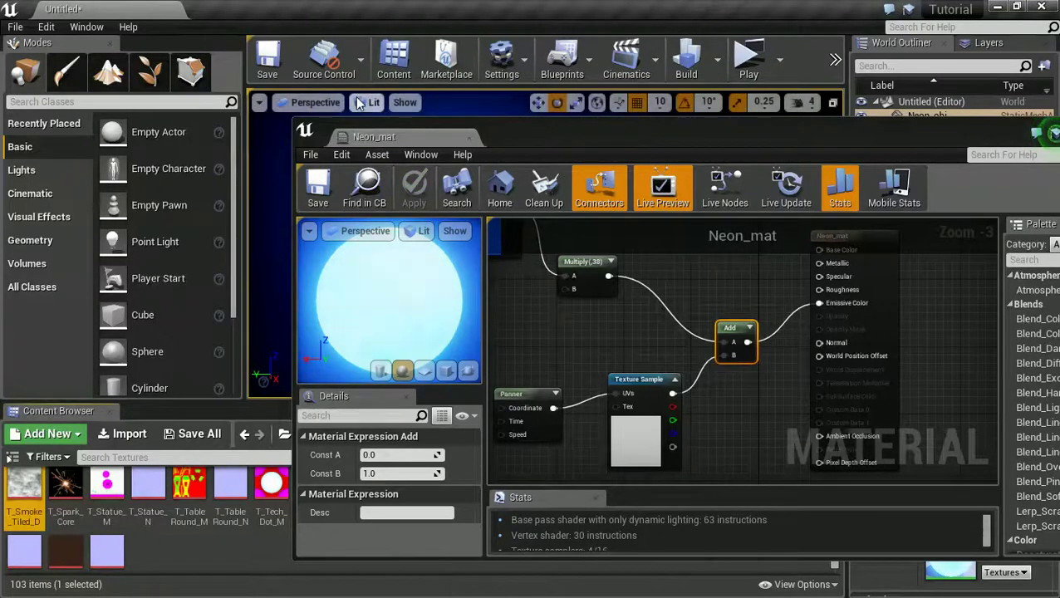
pyautogui.moveTo(319, 137); pyautogui.dragTo(1049, 125)
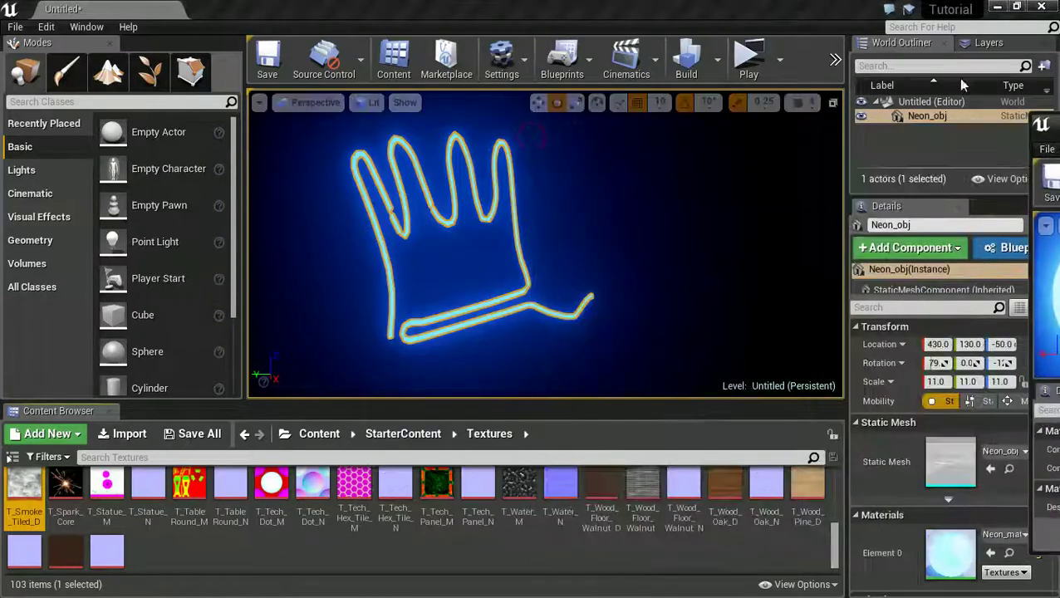
pyautogui.click(773, 73)
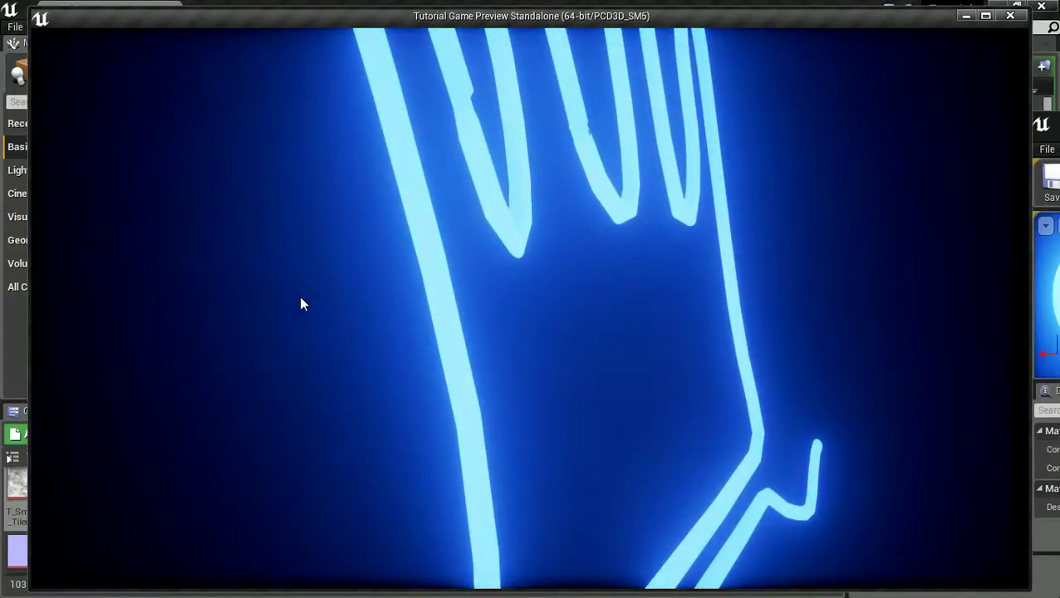
pyautogui.press('Escape')
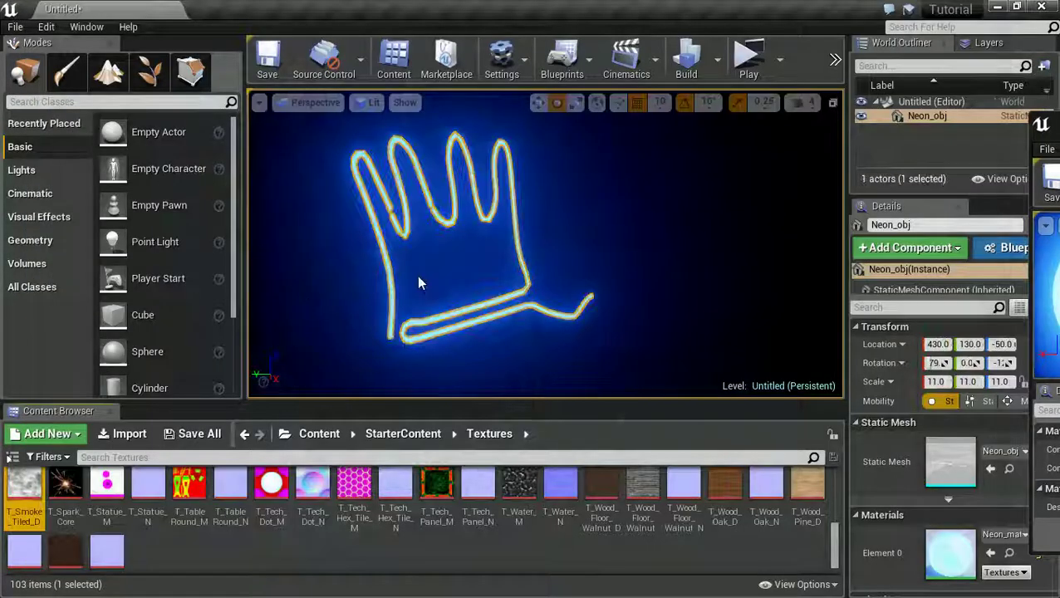
pyautogui.moveTo(1034, 157); pyautogui.dragTo(490, 102)
pyautogui.moveTo(520, 280); pyautogui.dragTo(572, 304, button='right')
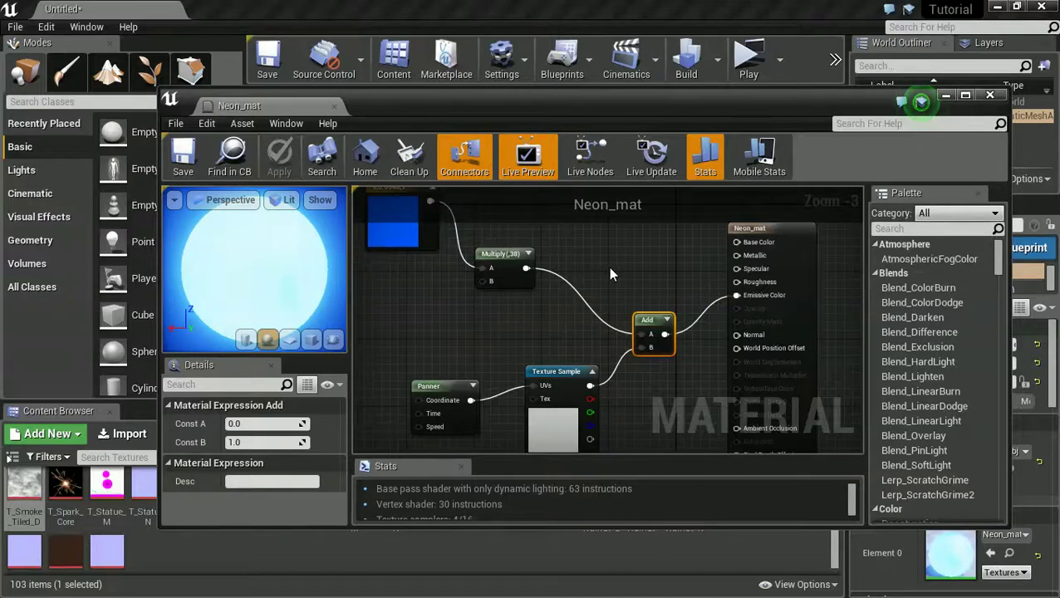
pyautogui.moveTo(611, 314); pyautogui.dragTo(611, 249, button='right')
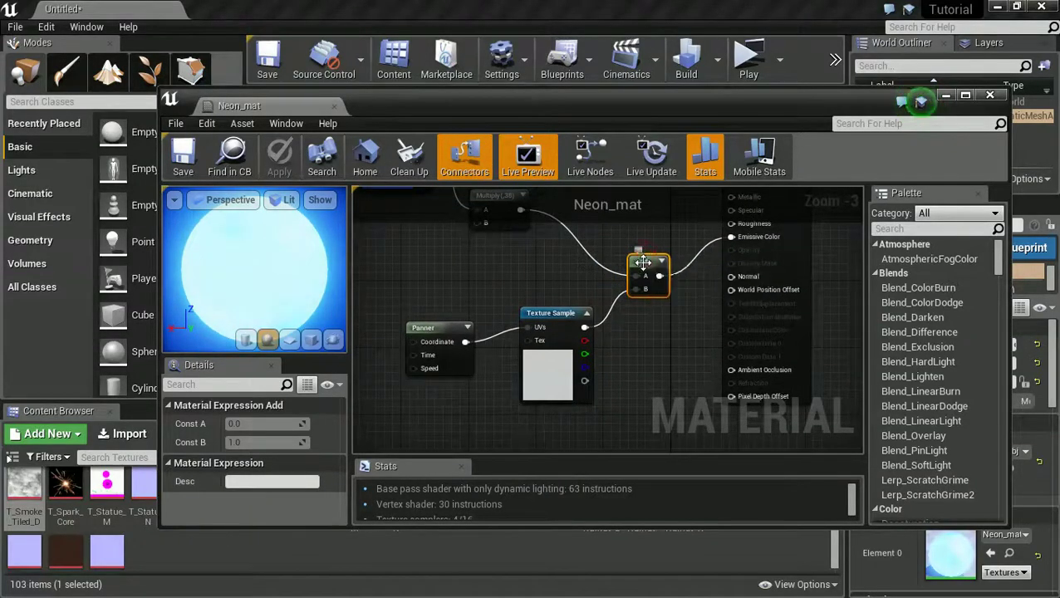
# Replace the Add with a Blend_HardLight: blue Multiply as Base, smoke texture as Blend, into Emissive Color
pyautogui.press('Delete')
pyautogui.rightClick(637, 264)
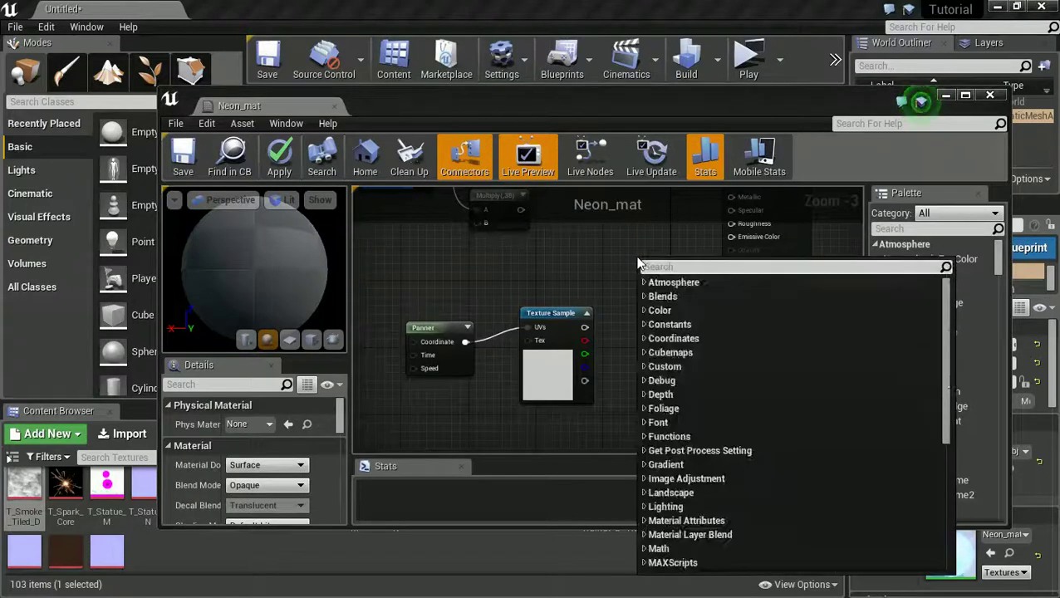
pyautogui.write('ble')
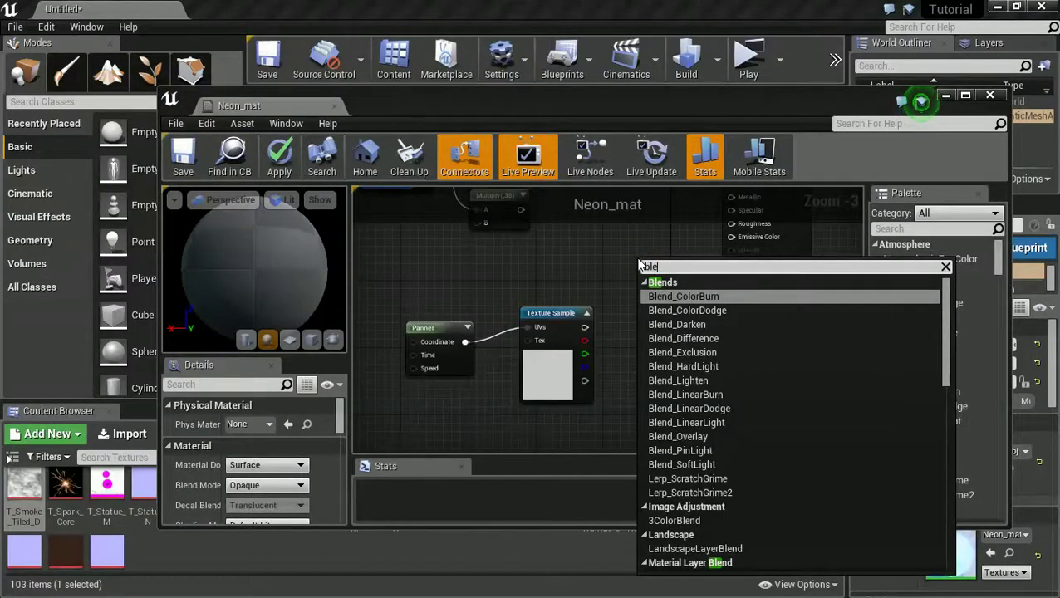
pyautogui.click(710, 367)
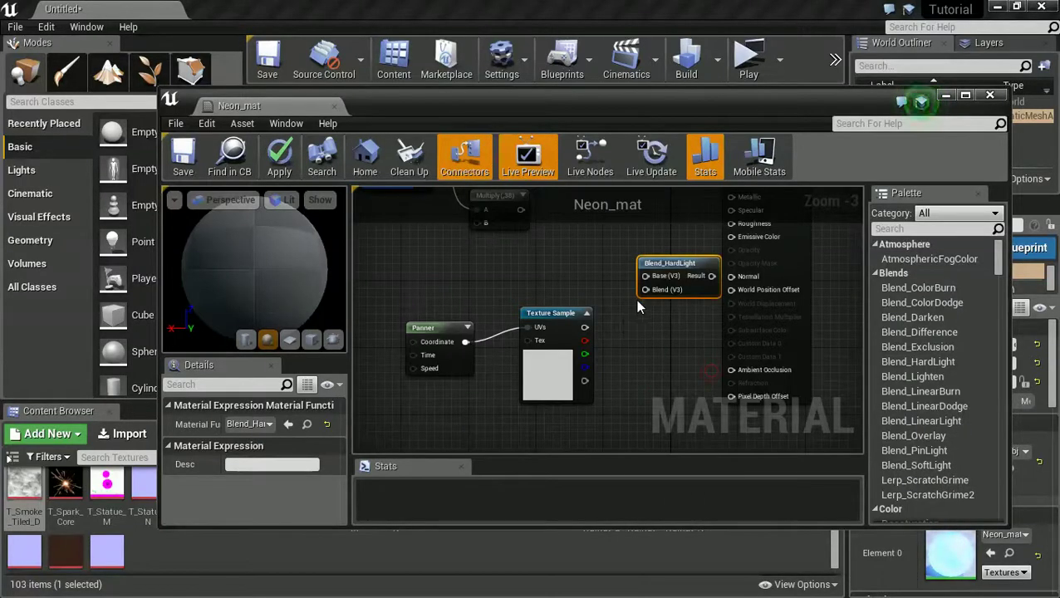
pyautogui.moveTo(656, 264); pyautogui.dragTo(631, 255)
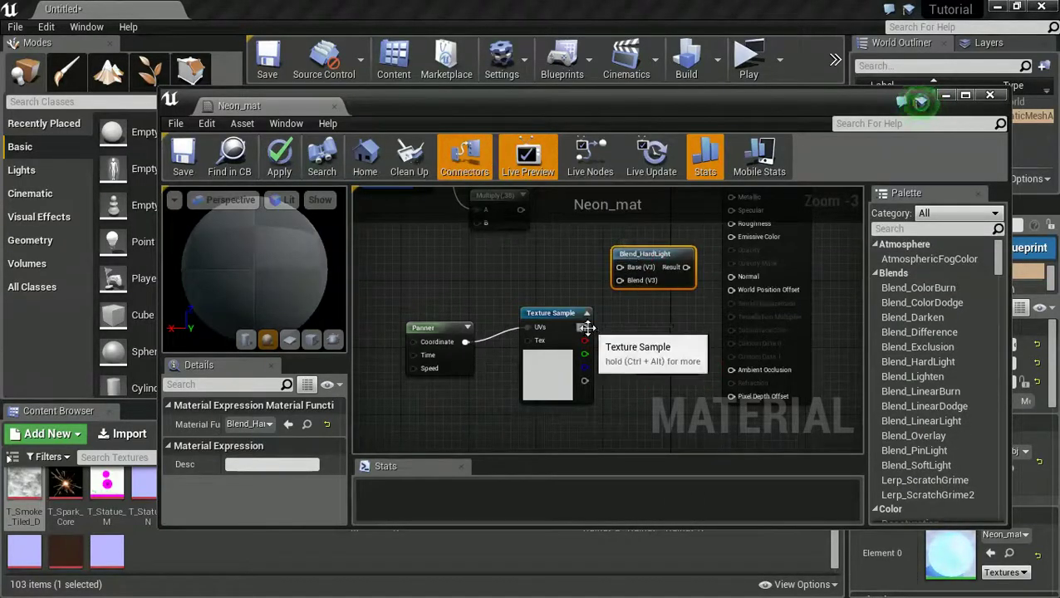
pyautogui.moveTo(586, 328); pyautogui.dragTo(616, 280)
pyautogui.moveTo(606, 277); pyautogui.dragTo(585, 297, button='right')
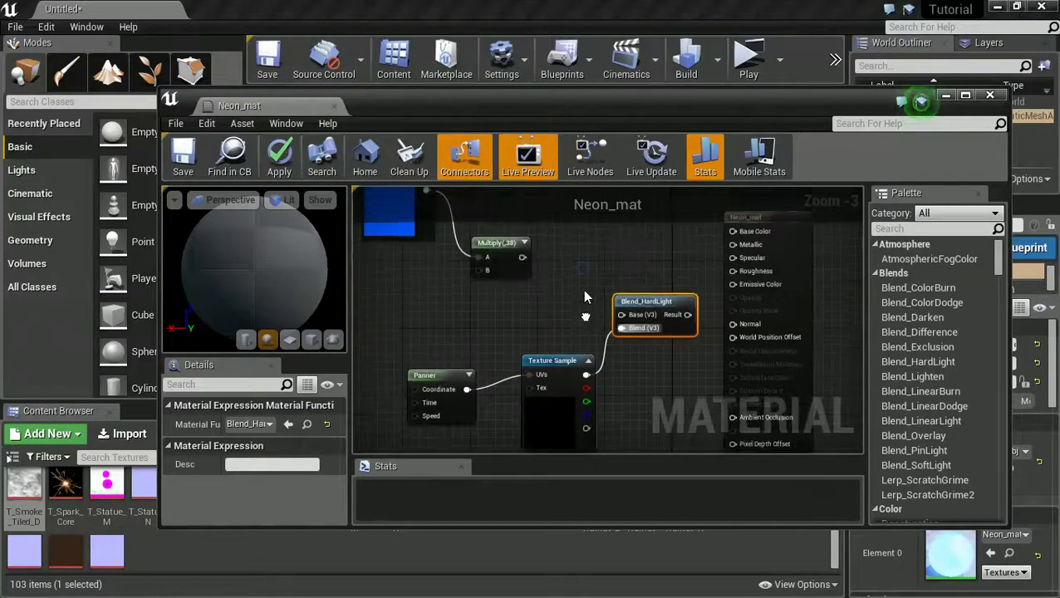
pyautogui.moveTo(621, 315); pyautogui.dragTo(527, 264)
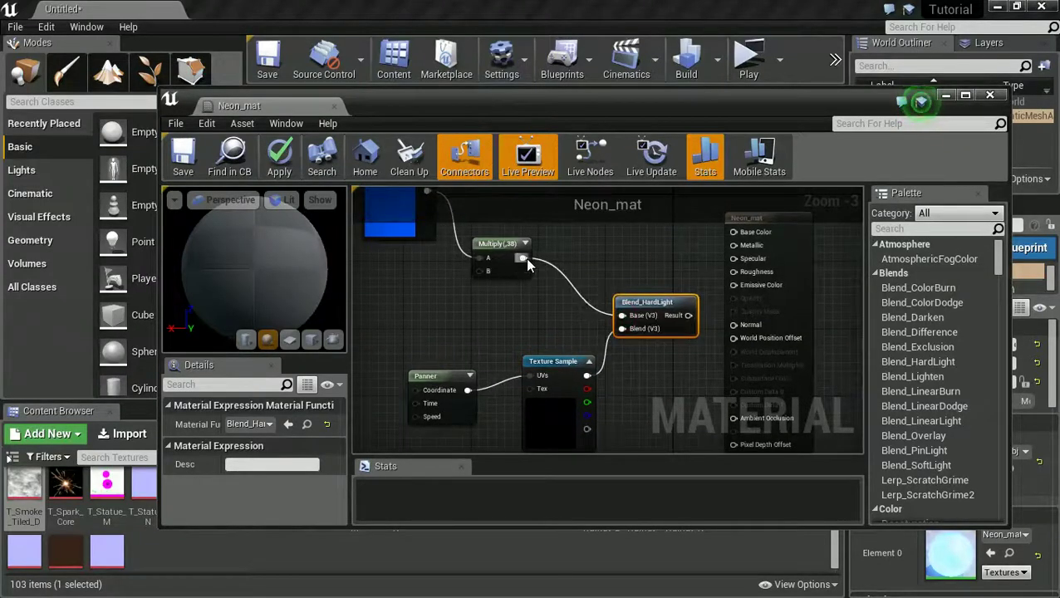
pyautogui.moveTo(685, 316); pyautogui.dragTo(734, 288)
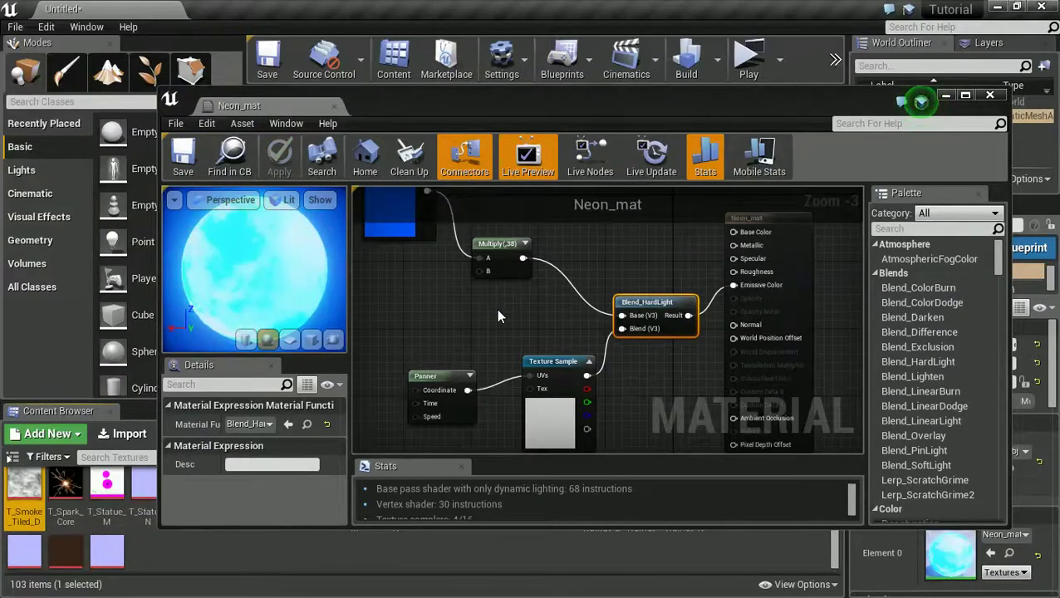
pyautogui.moveTo(569, 108); pyautogui.dragTo(1059, 215)
# Run the level as a standalone game and fly around the flickering cyan-blue neon hand with WASD
pyautogui.click(748, 60)
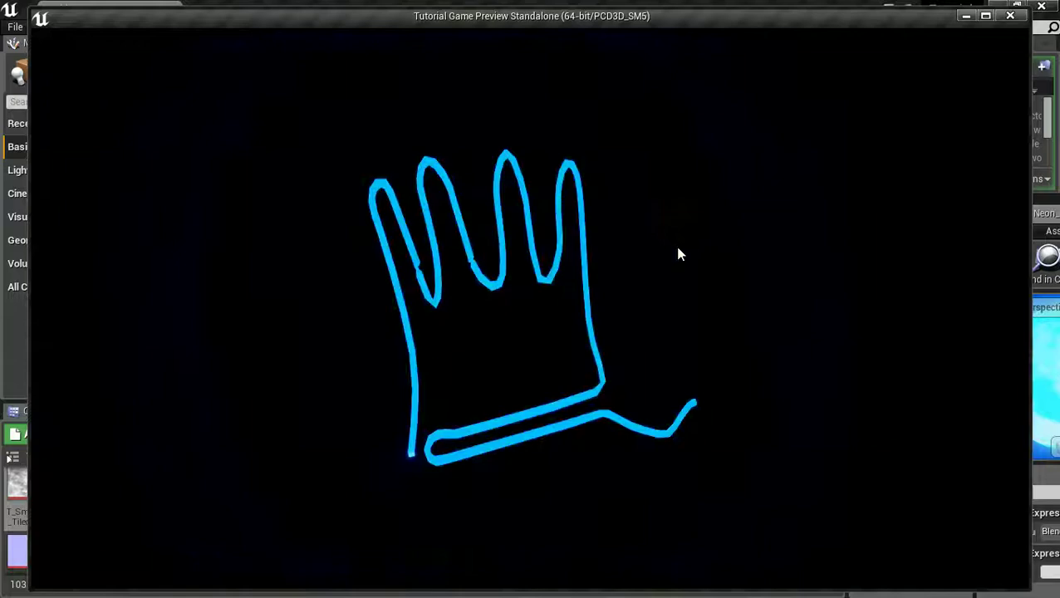
pyautogui.press('w')
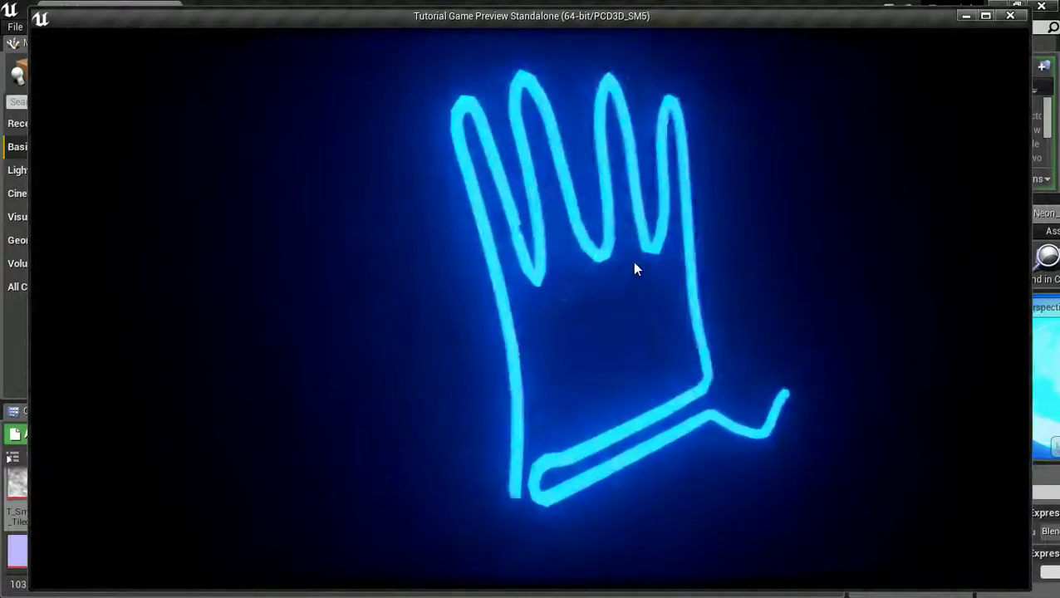
pyautogui.press('a')
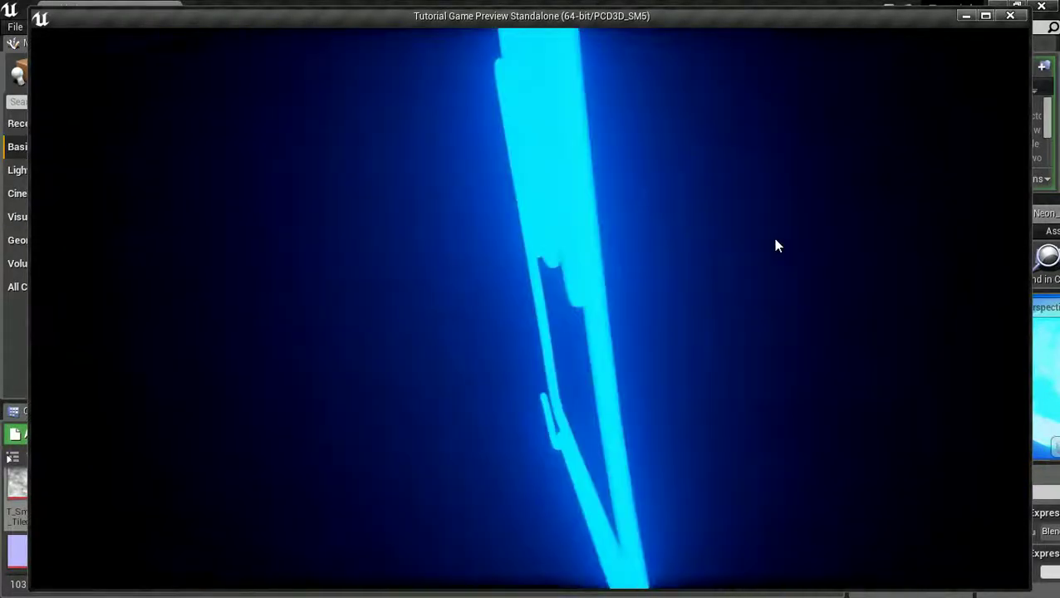
pyautogui.press('s')
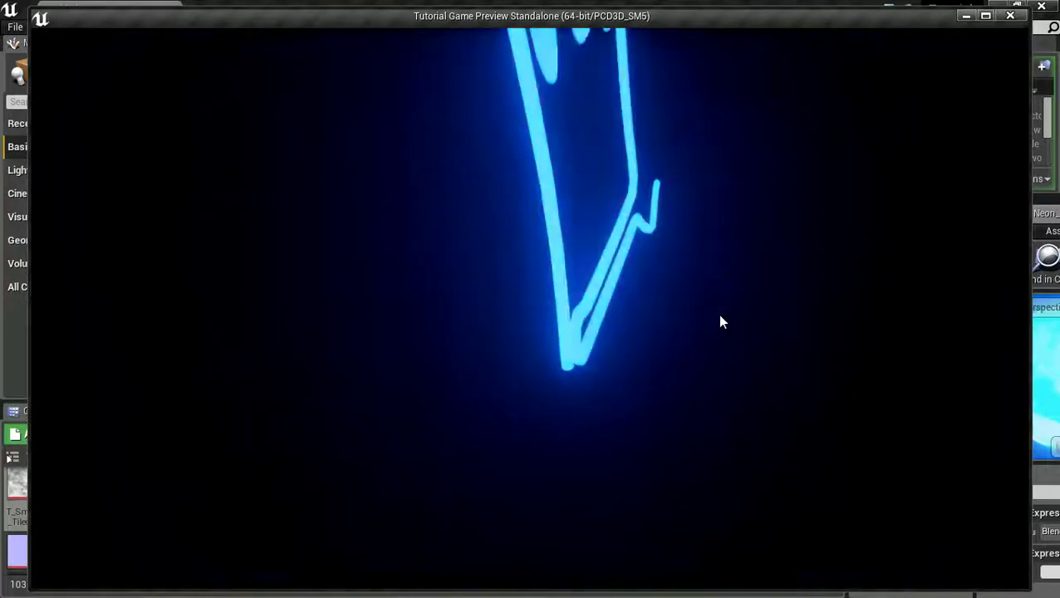
pyautogui.press('w')
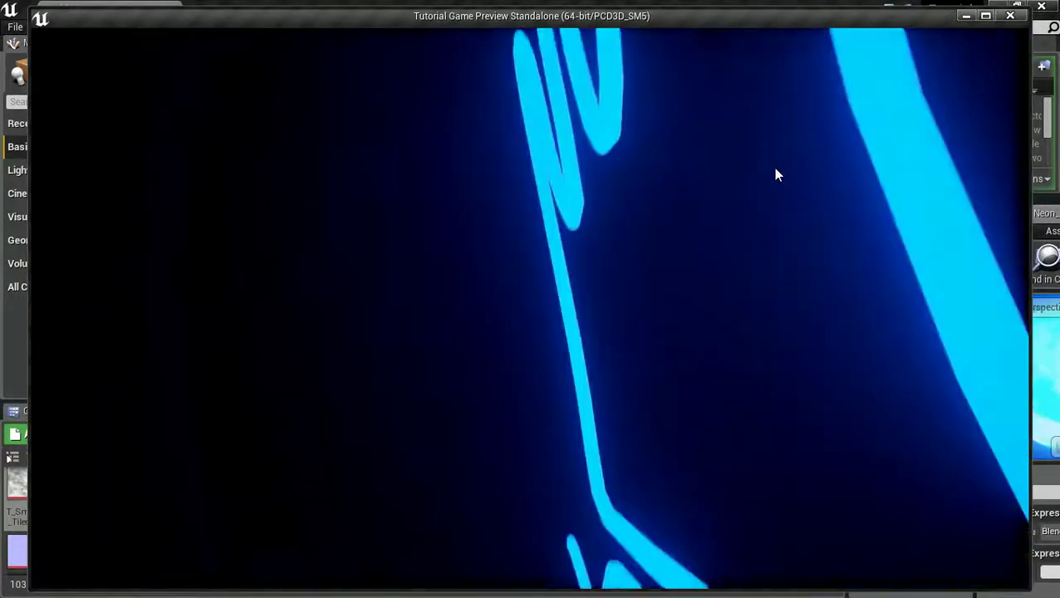
pyautogui.press('s')
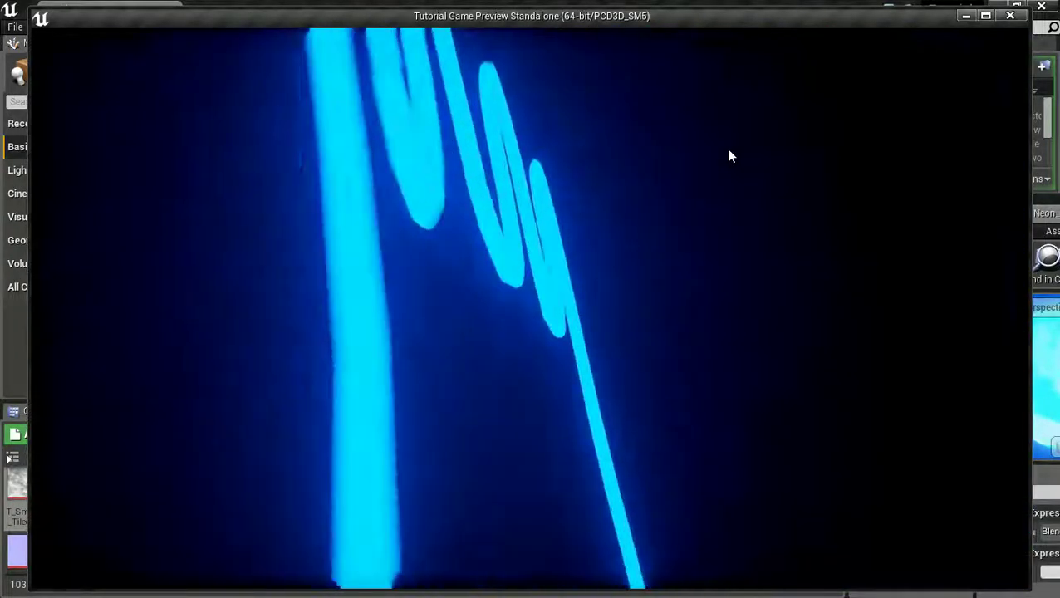